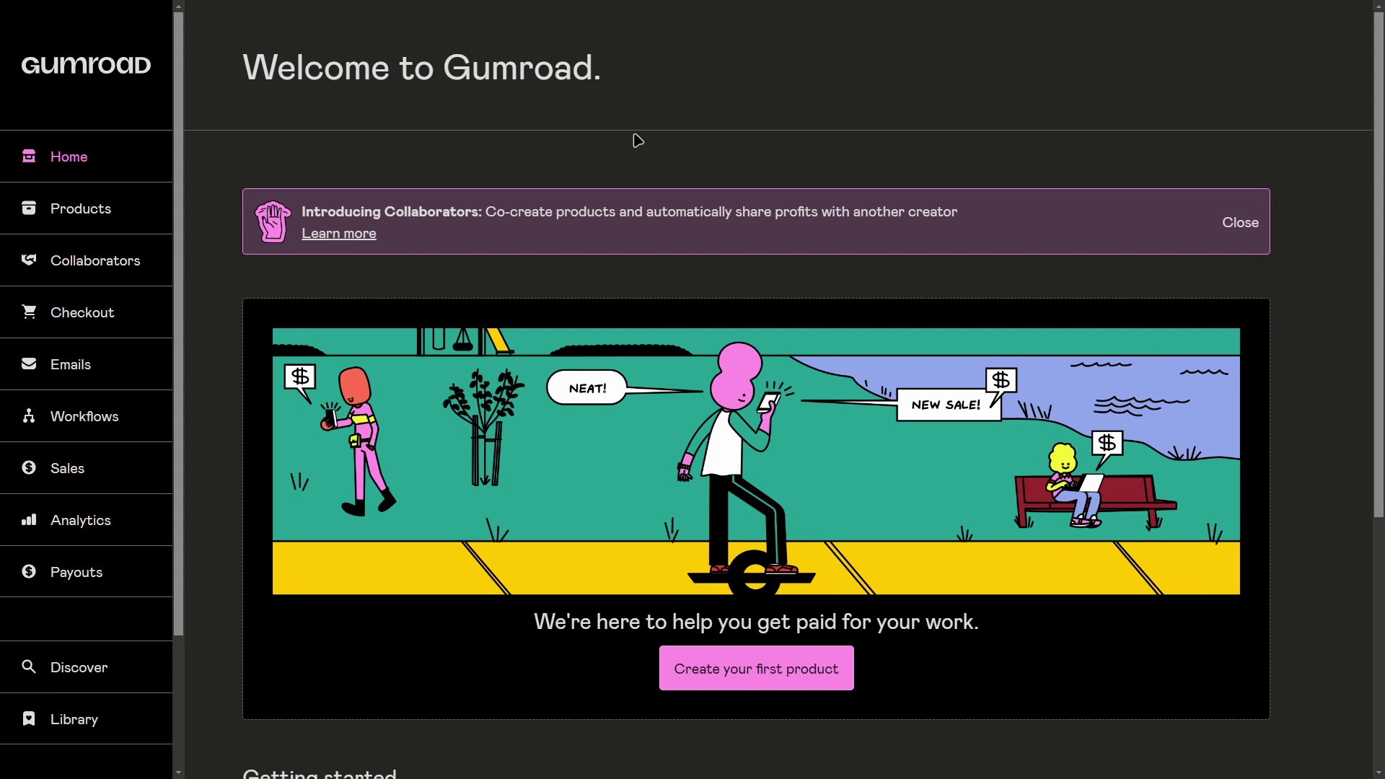
Step: Dismiss the Collaborators announcement and look over the getting-started checklist and activity area on the home page
click(1239, 222)
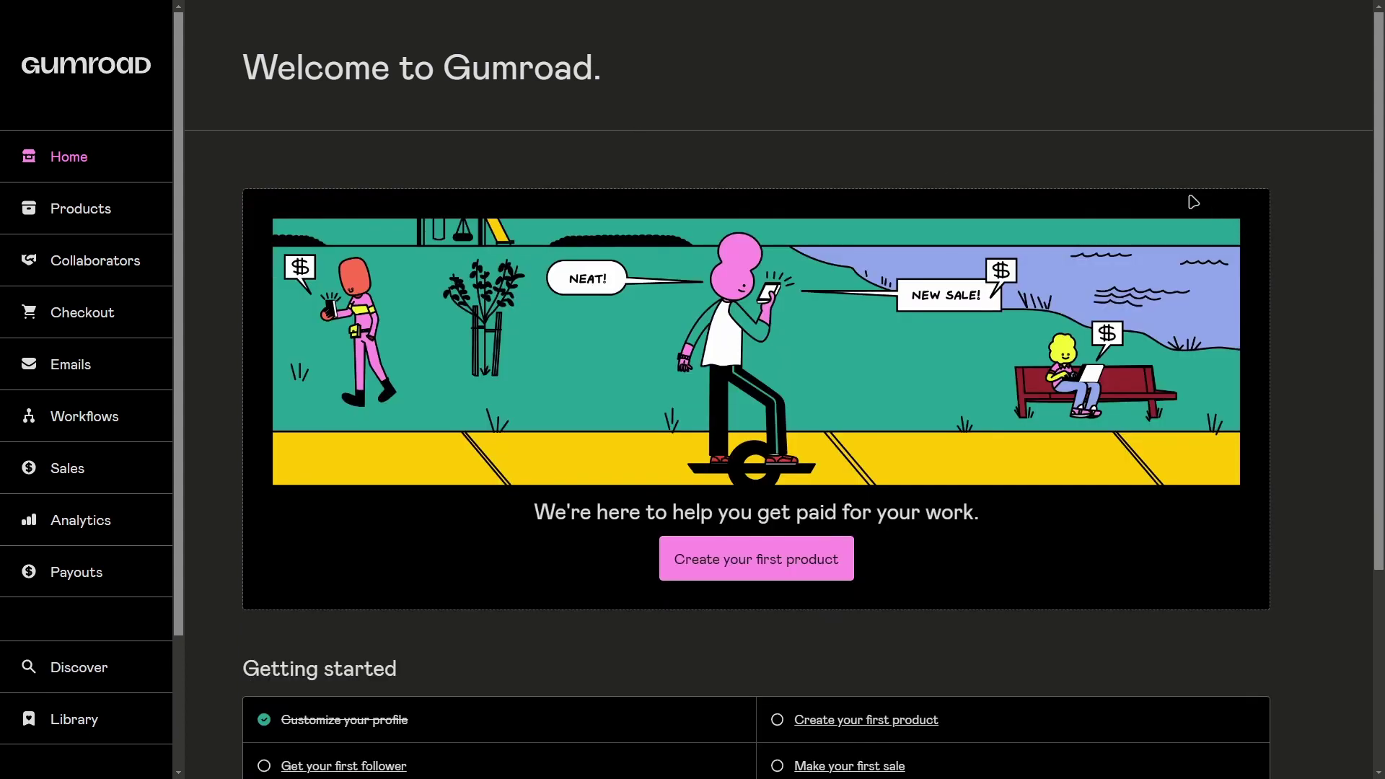
scroll(720, 368, down, 4)
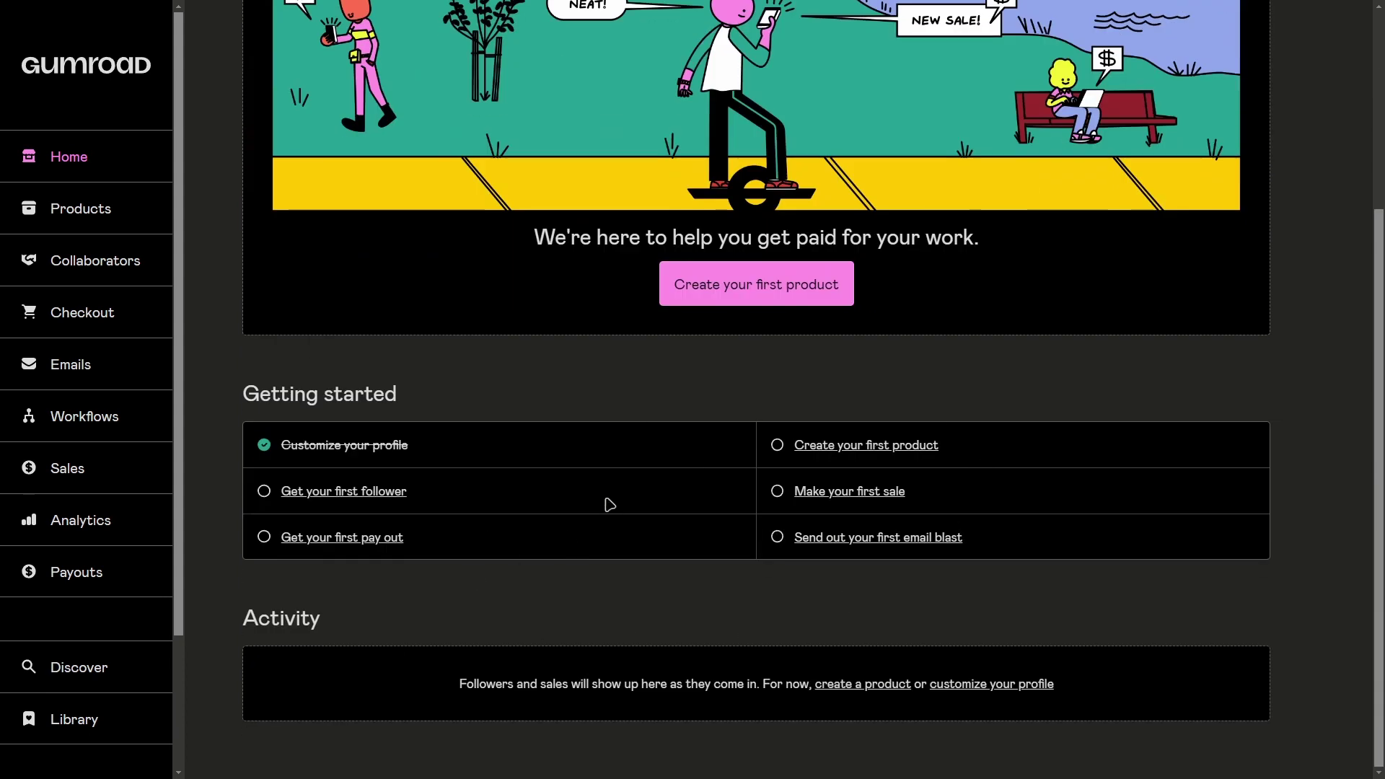
scroll(844, 650, up, 4)
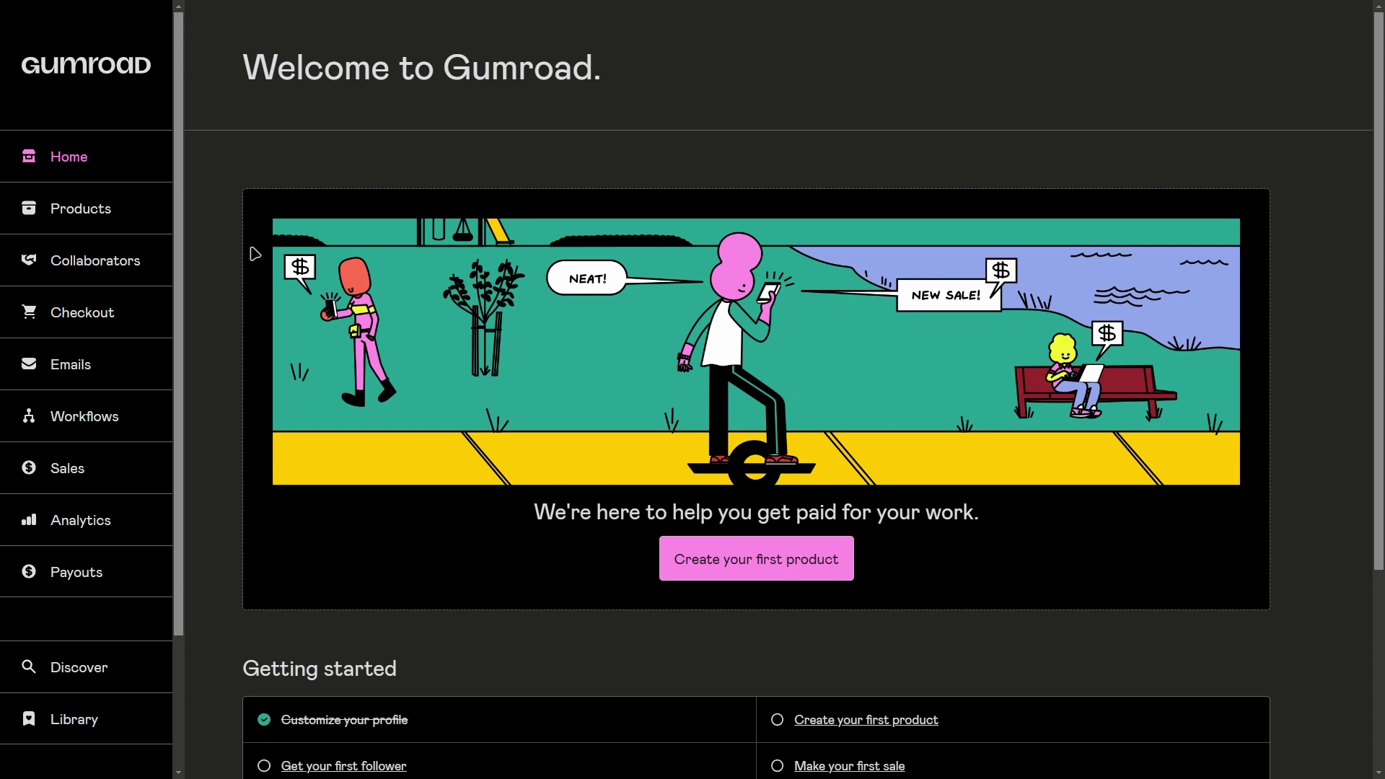
scroll(529, 391, down, 3)
scroll(529, 390, up, 3)
Step: Look through the Discover, Affiliated and Collabs views of the Products section and return to all products
click(95, 218)
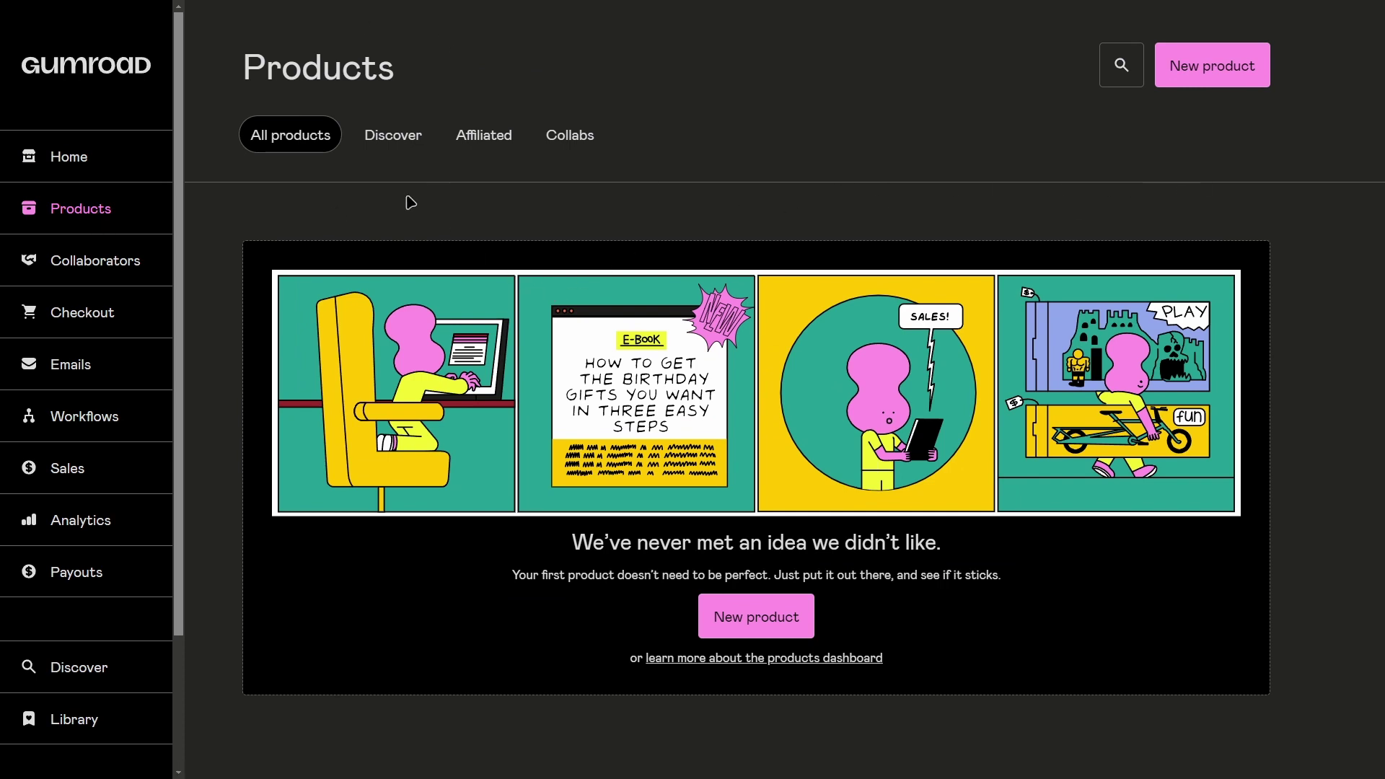
click(388, 148)
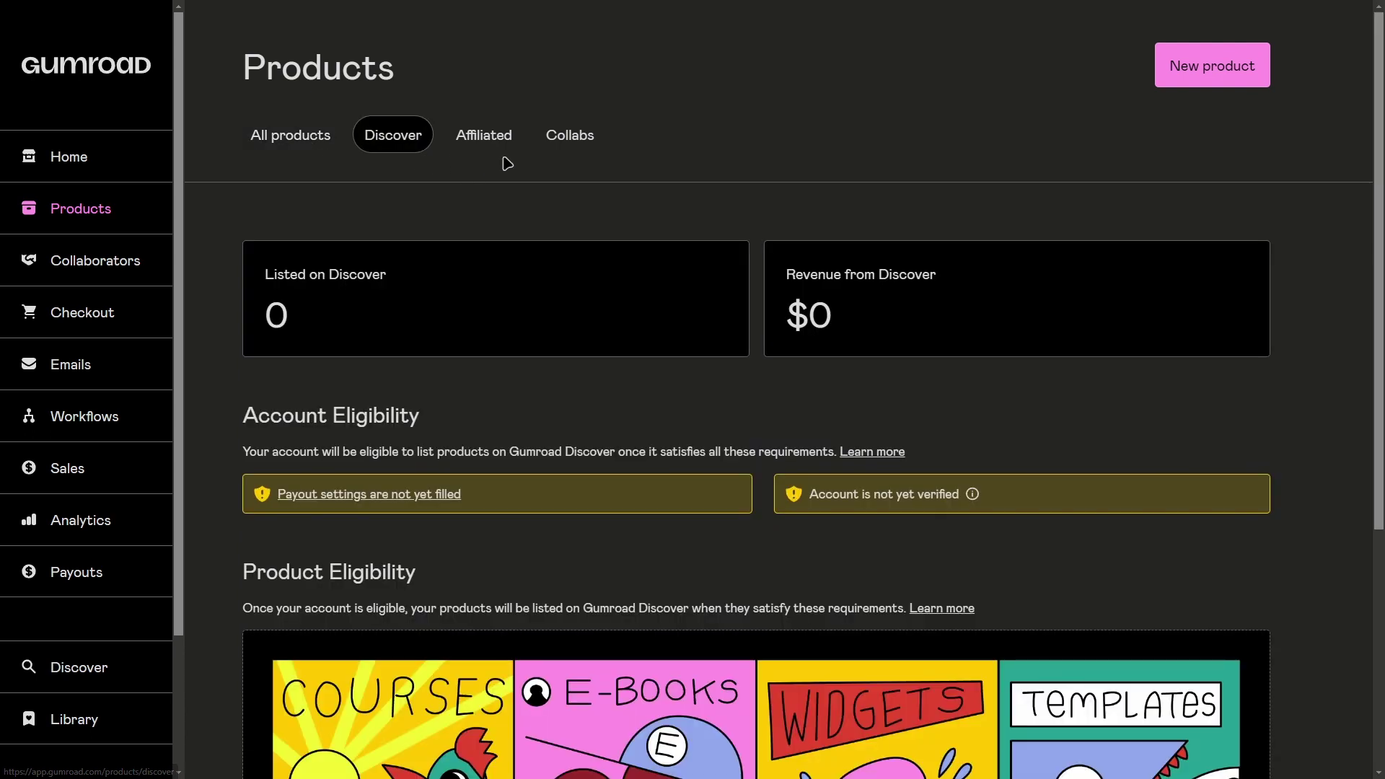
click(511, 148)
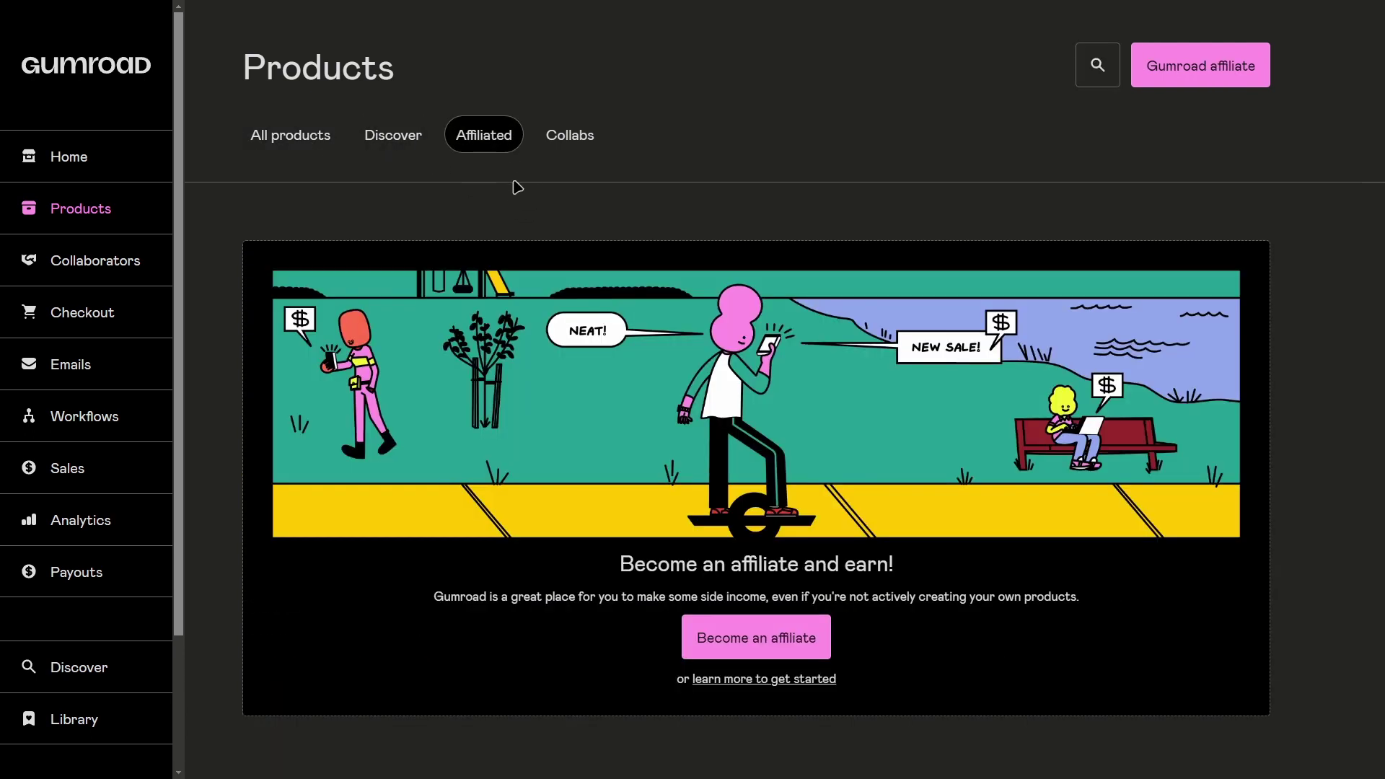
click(564, 151)
click(285, 144)
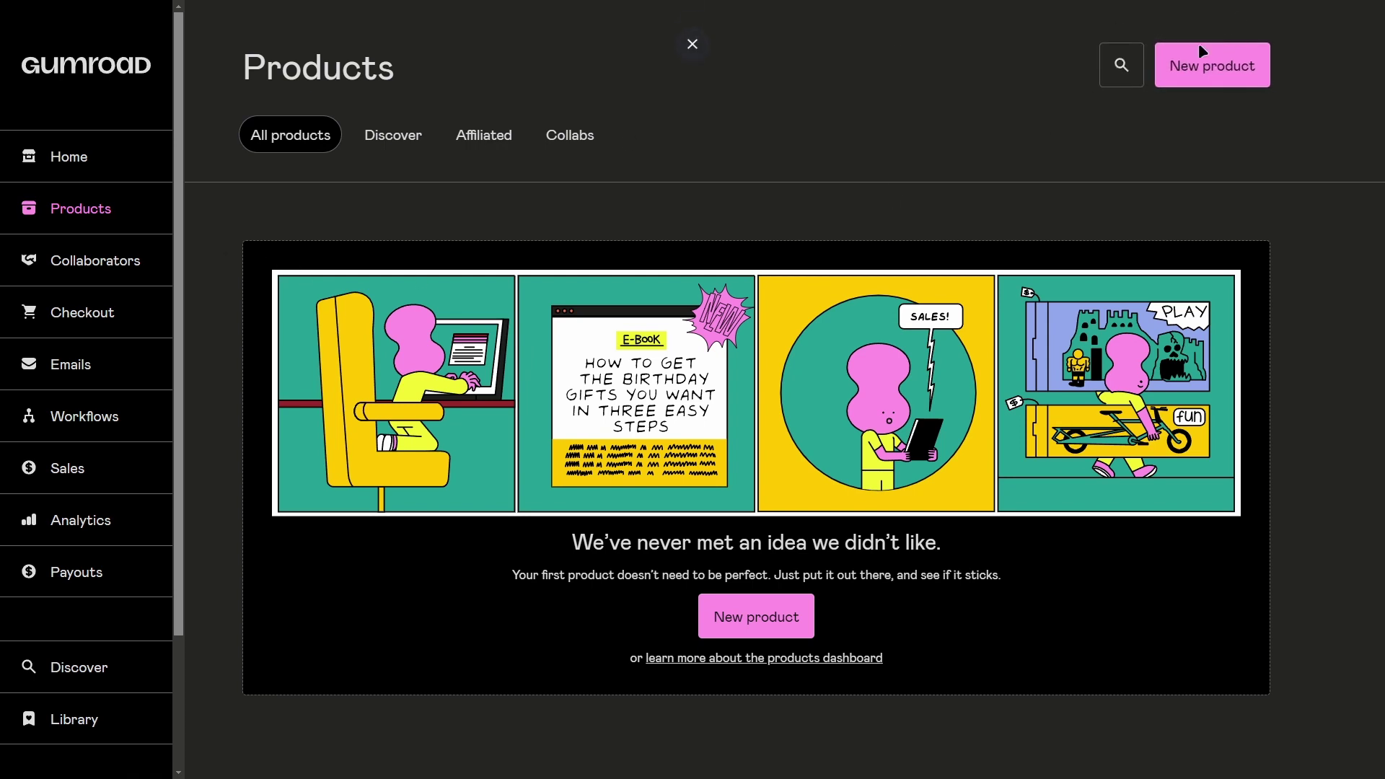
Step: Open the Collaborators page and read the description of sharing revenue with people who helped create products
click(127, 273)
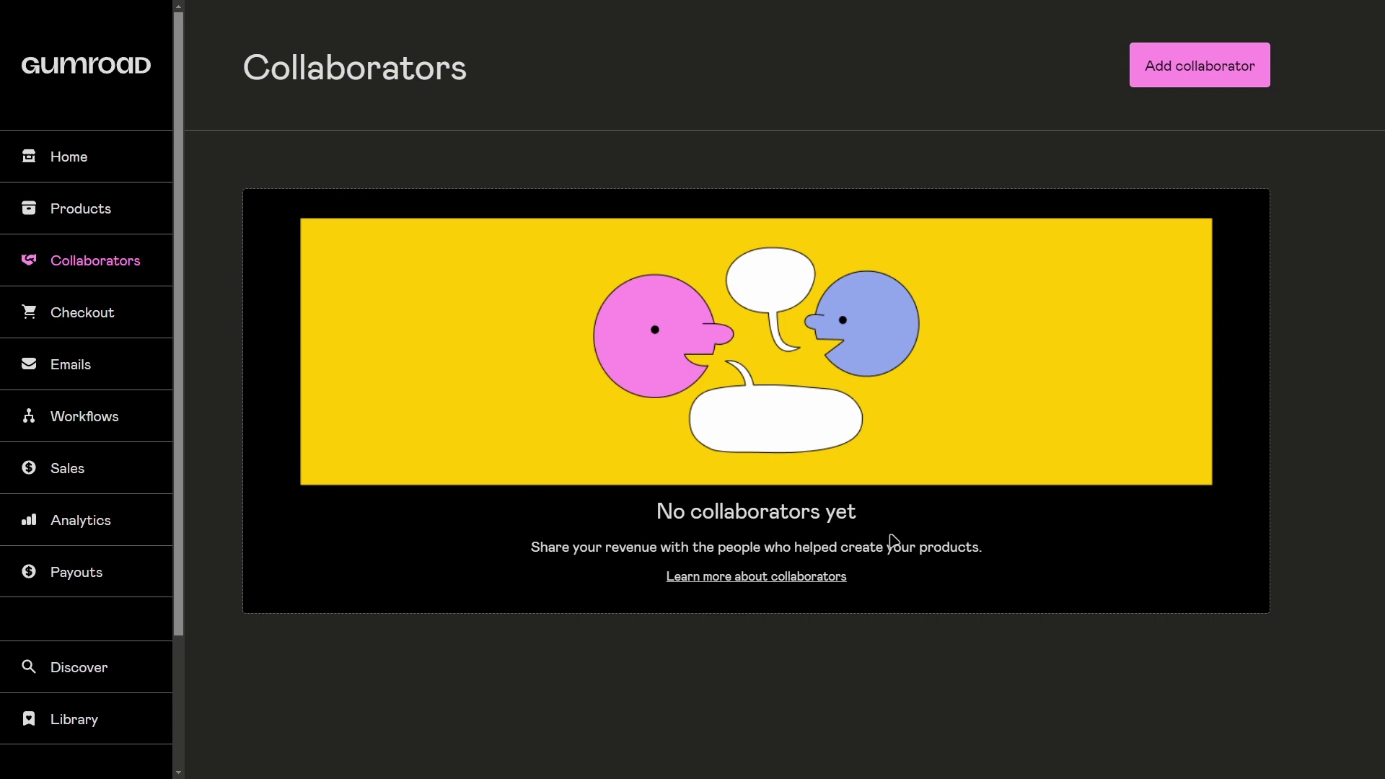
drag(530, 546, 1023, 551)
click(1024, 550)
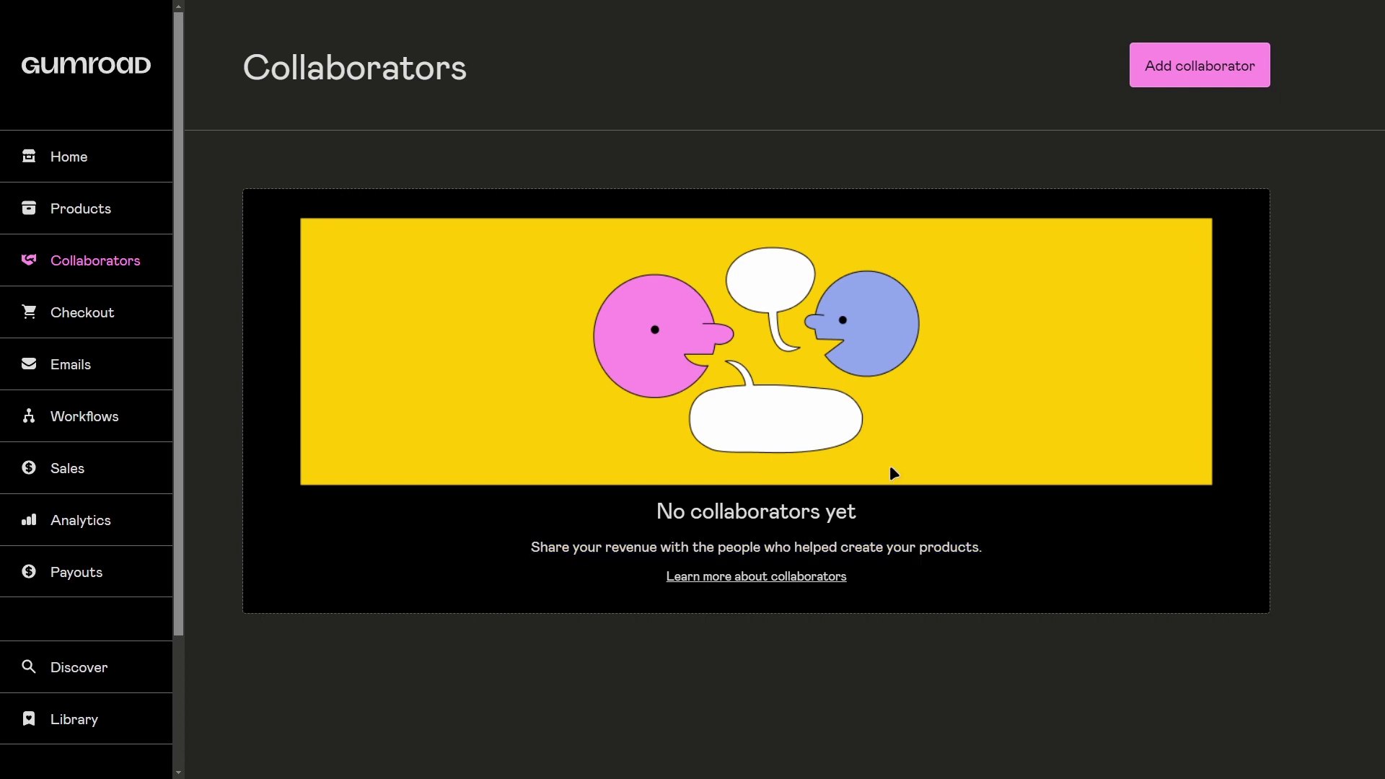
Step: View the Checkout section's discounts, and examine the checkout form's custom field, discount and recommendation options
click(99, 313)
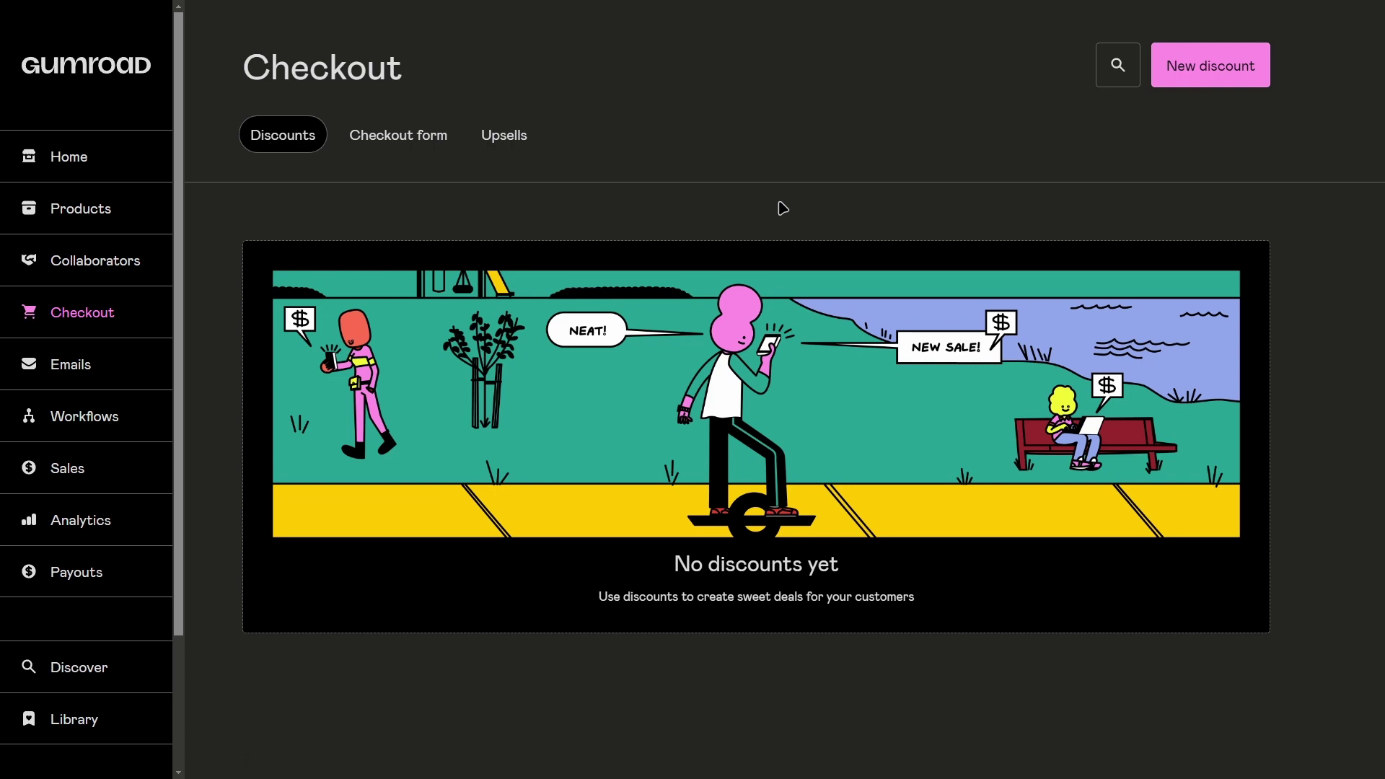
click(431, 152)
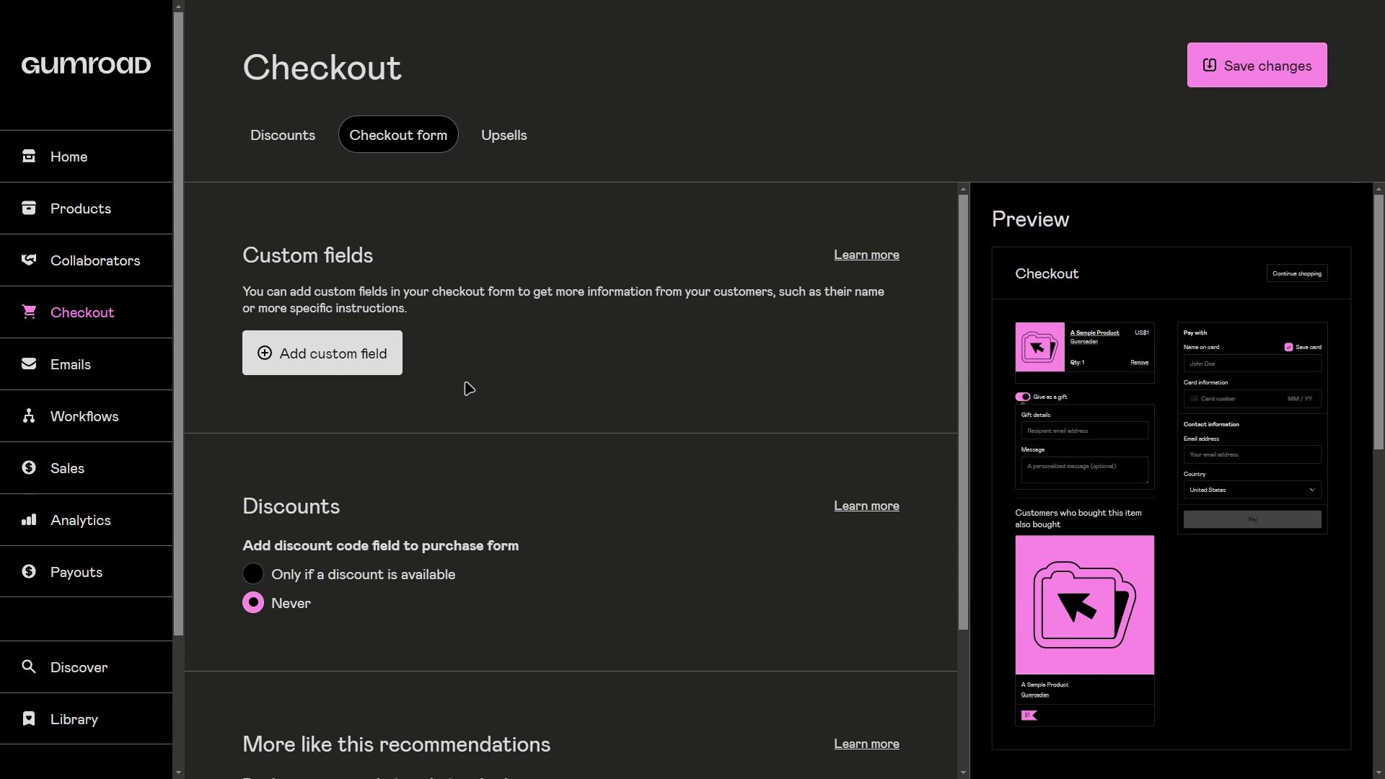
scroll(553, 371, down, 1)
scroll(547, 373, up, 1)
scroll(574, 433, down, 2)
drag(267, 407, 596, 411)
click(596, 411)
scroll(568, 409, down, 1)
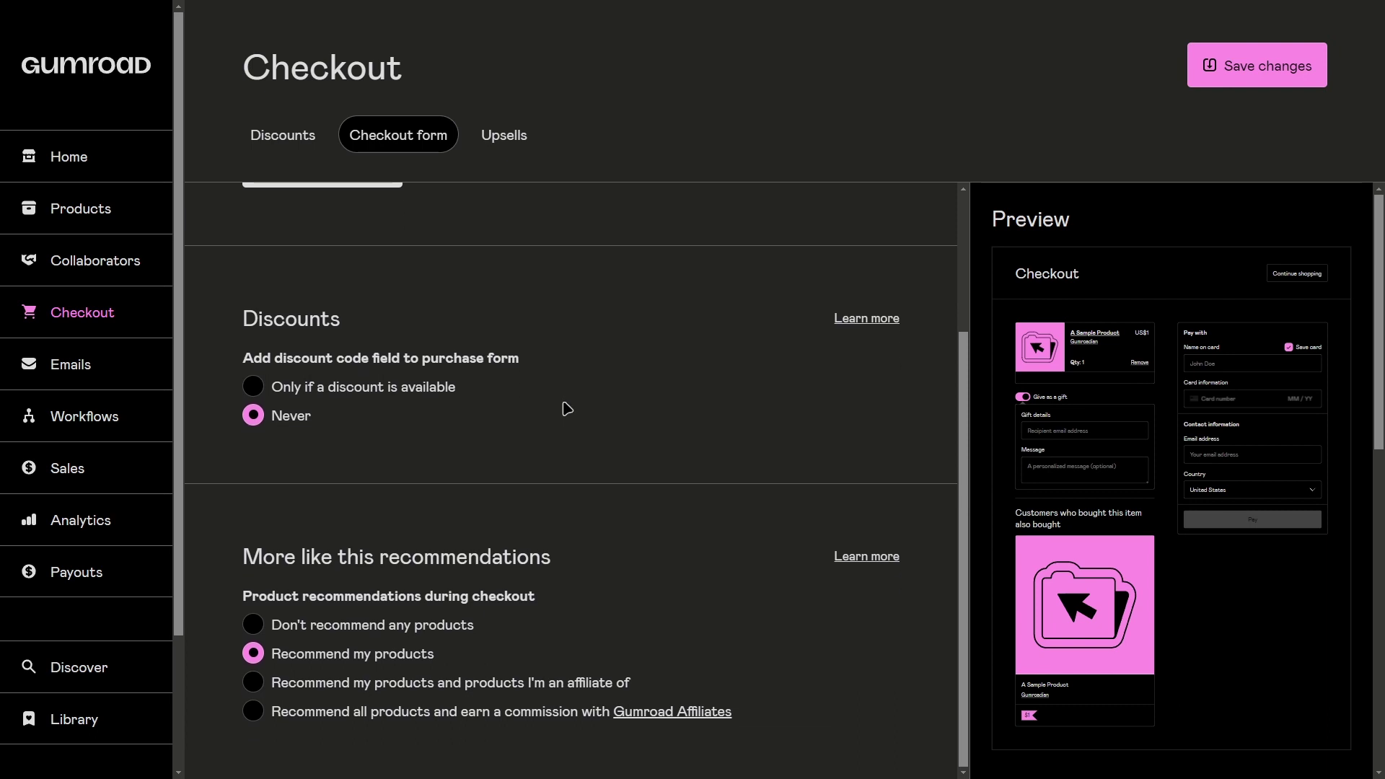
Step: Set the discount code field to "Only if a discount is available" and recommendations to "Don't recommend any products", and save the checkout form
click(252, 390)
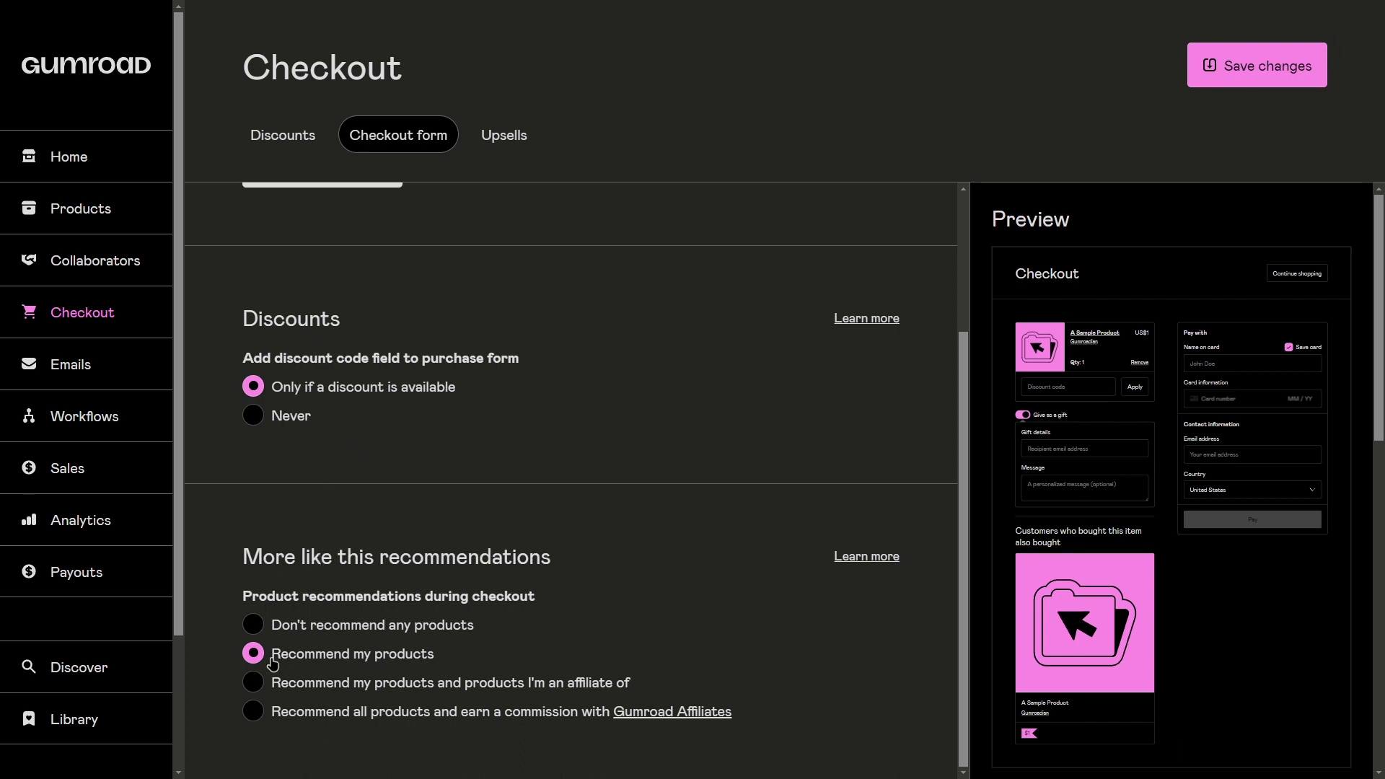
click(253, 624)
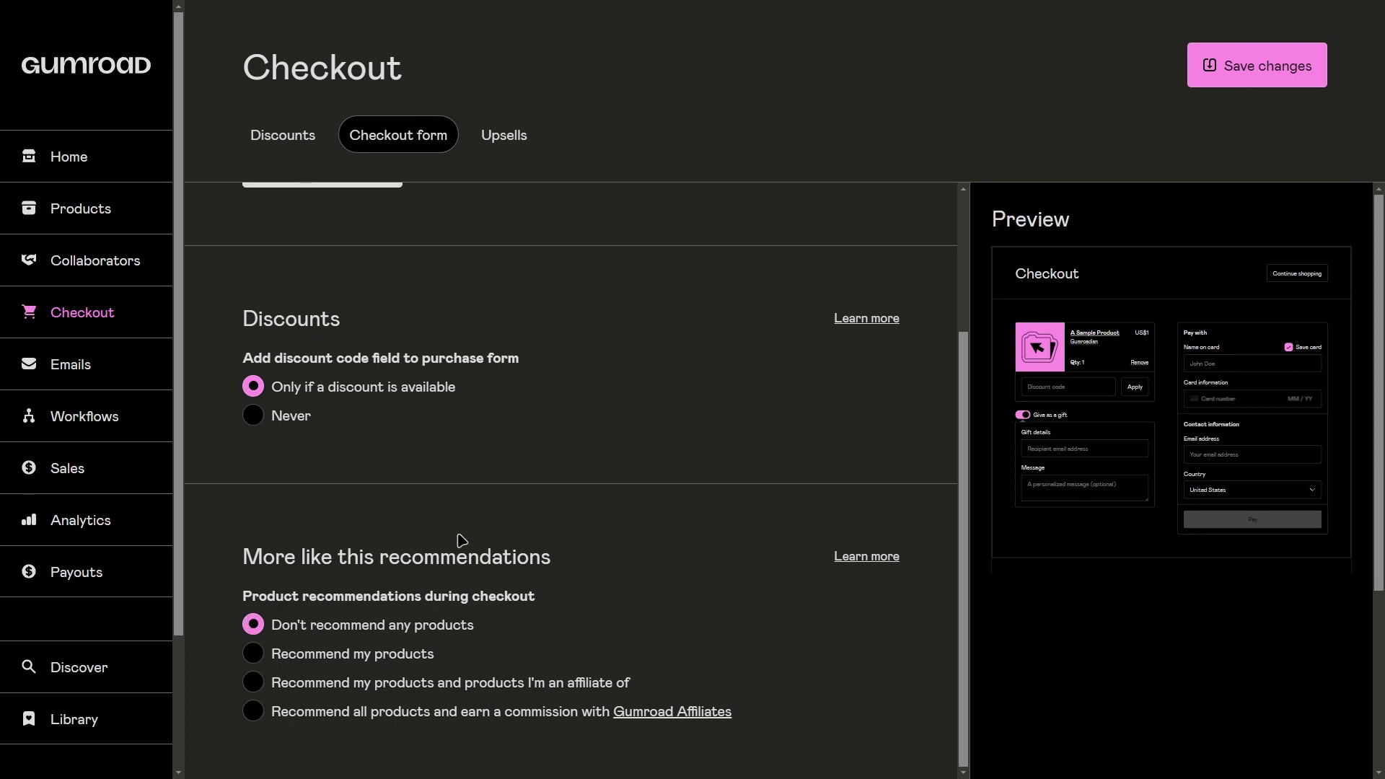
scroll(480, 524, up, 1)
scroll(480, 524, up, 2)
click(1221, 68)
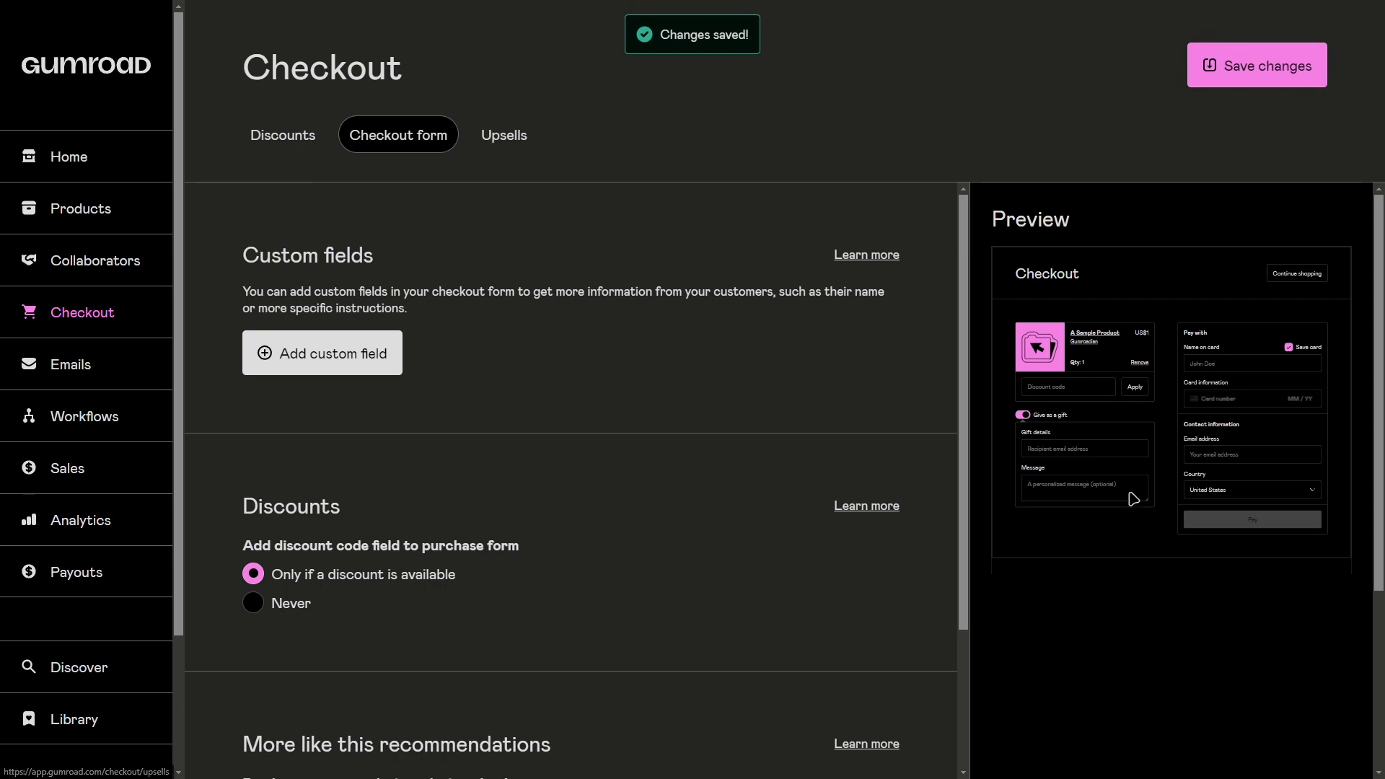
Step: Review the checkout form settings and preview, and open the Upsells view
scroll(832, 520, down, 3)
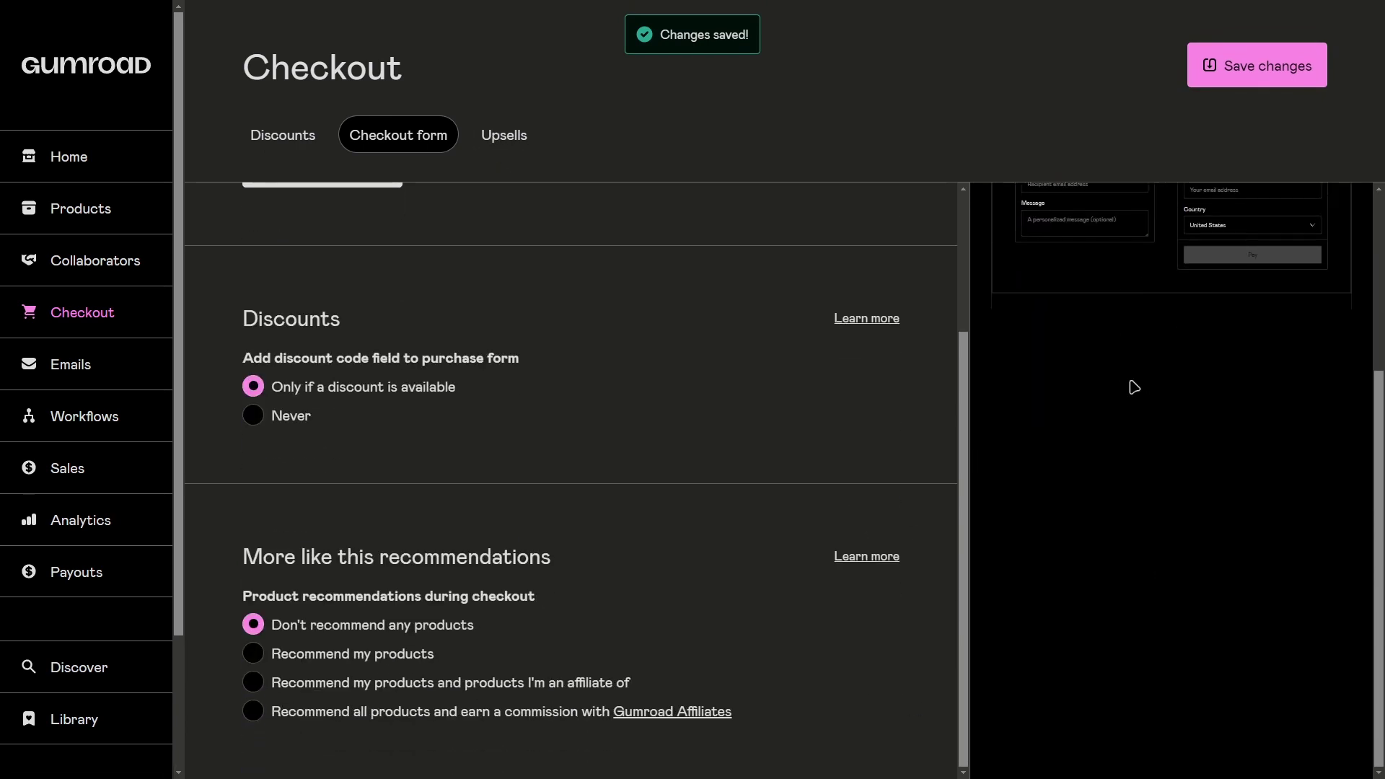
scroll(479, 214, up, 3)
click(498, 136)
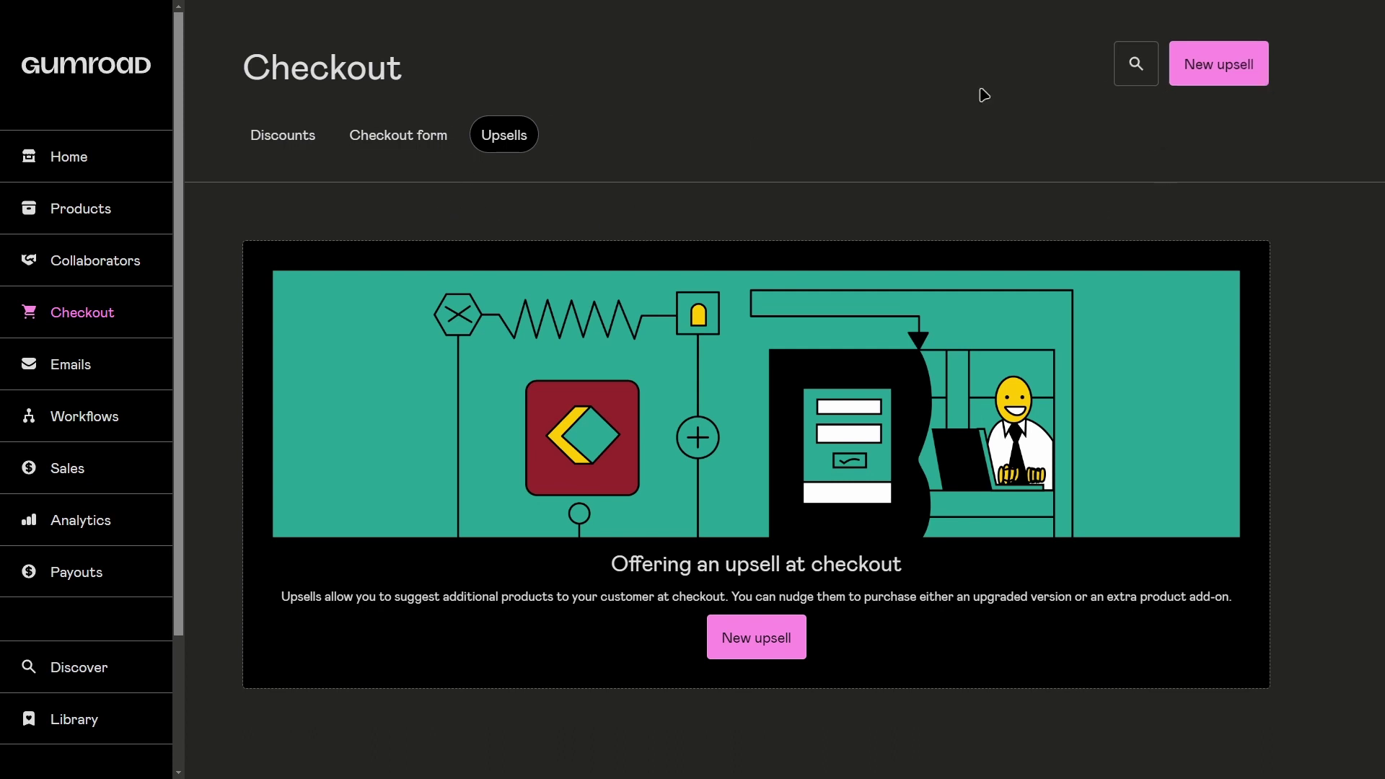
Step: Look through the scheduled, draft and subscriber views of the Emails section and return to published emails
click(98, 367)
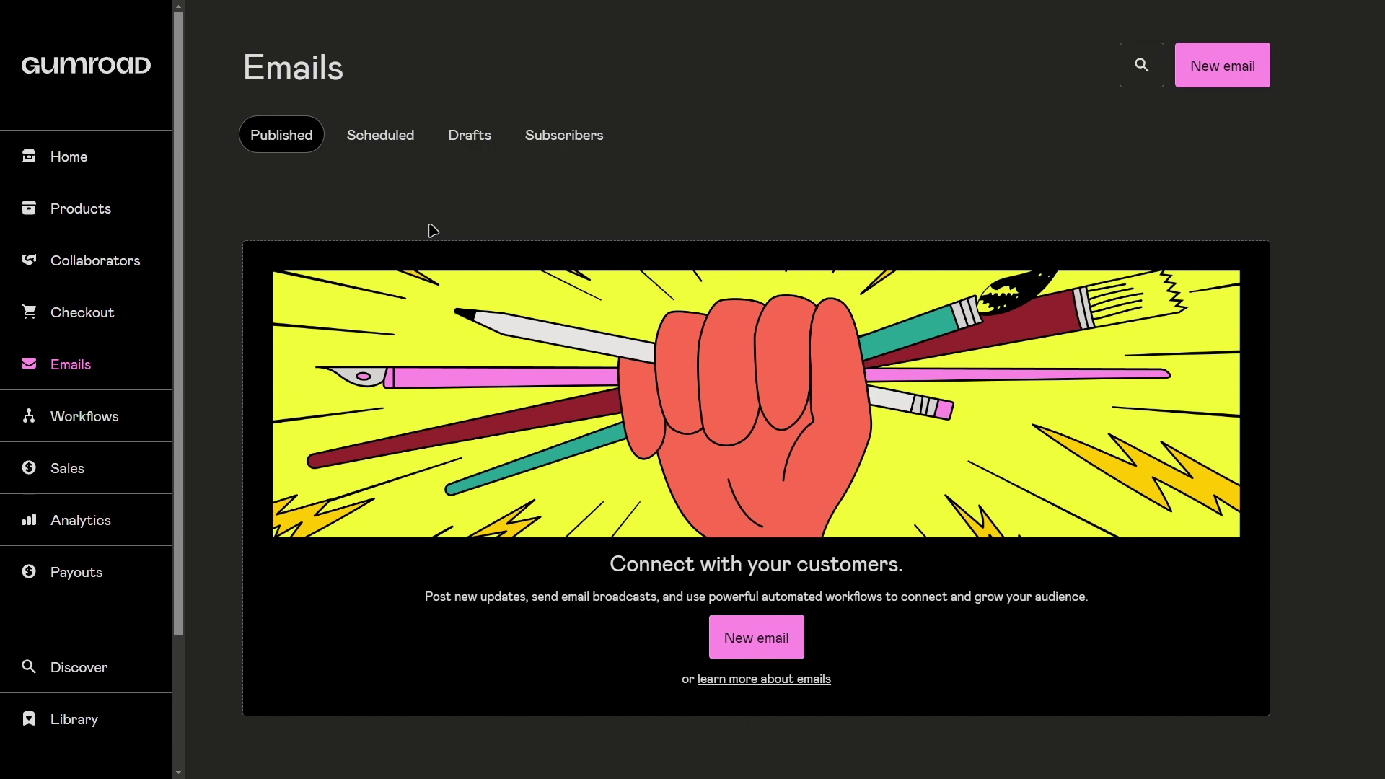
click(404, 144)
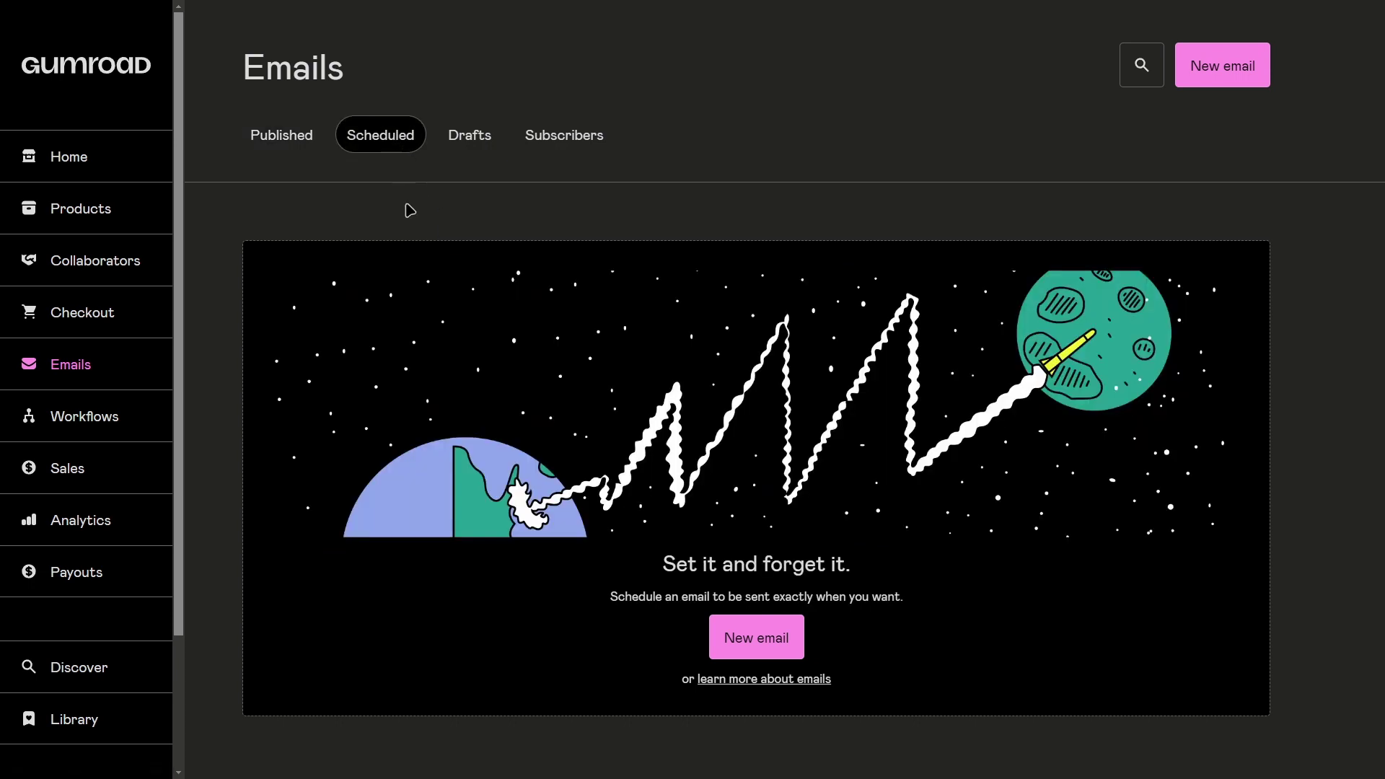
click(465, 137)
click(546, 143)
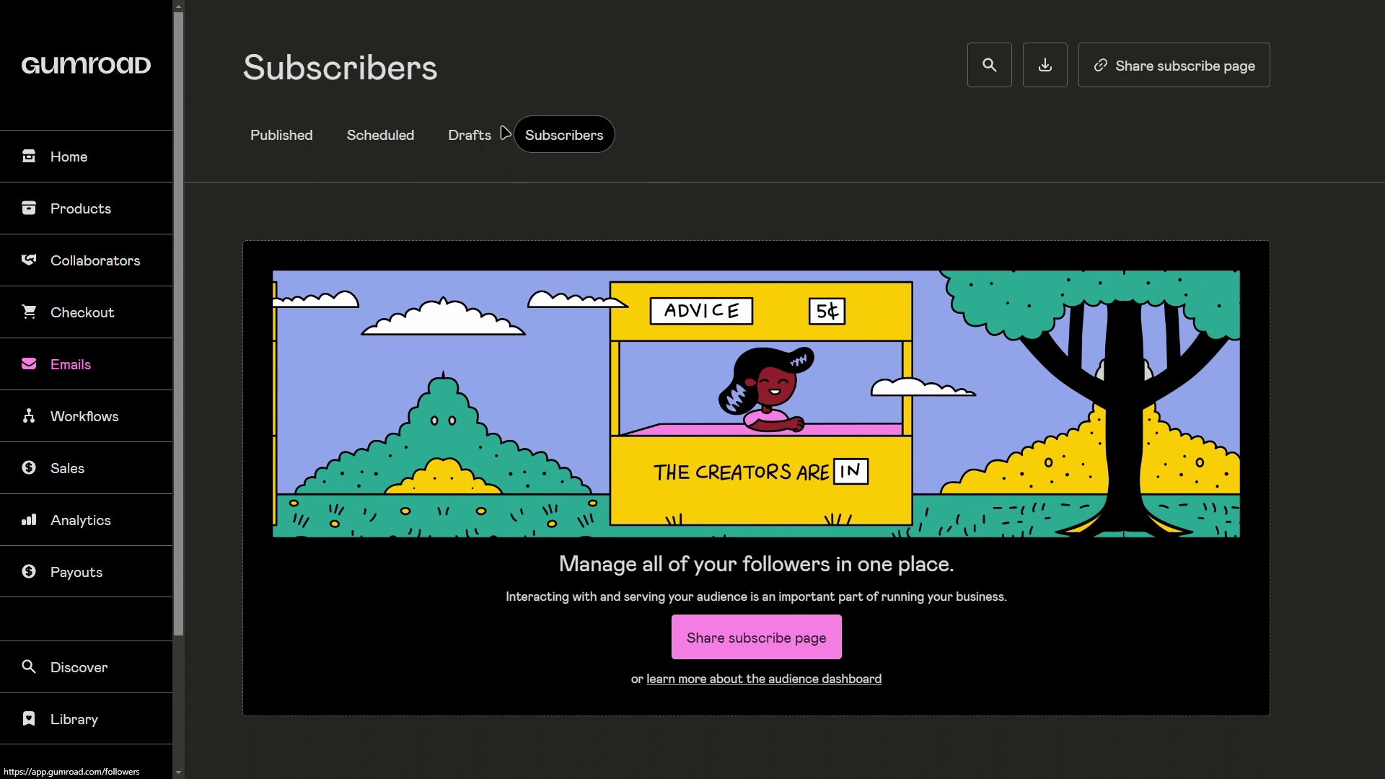
click(287, 139)
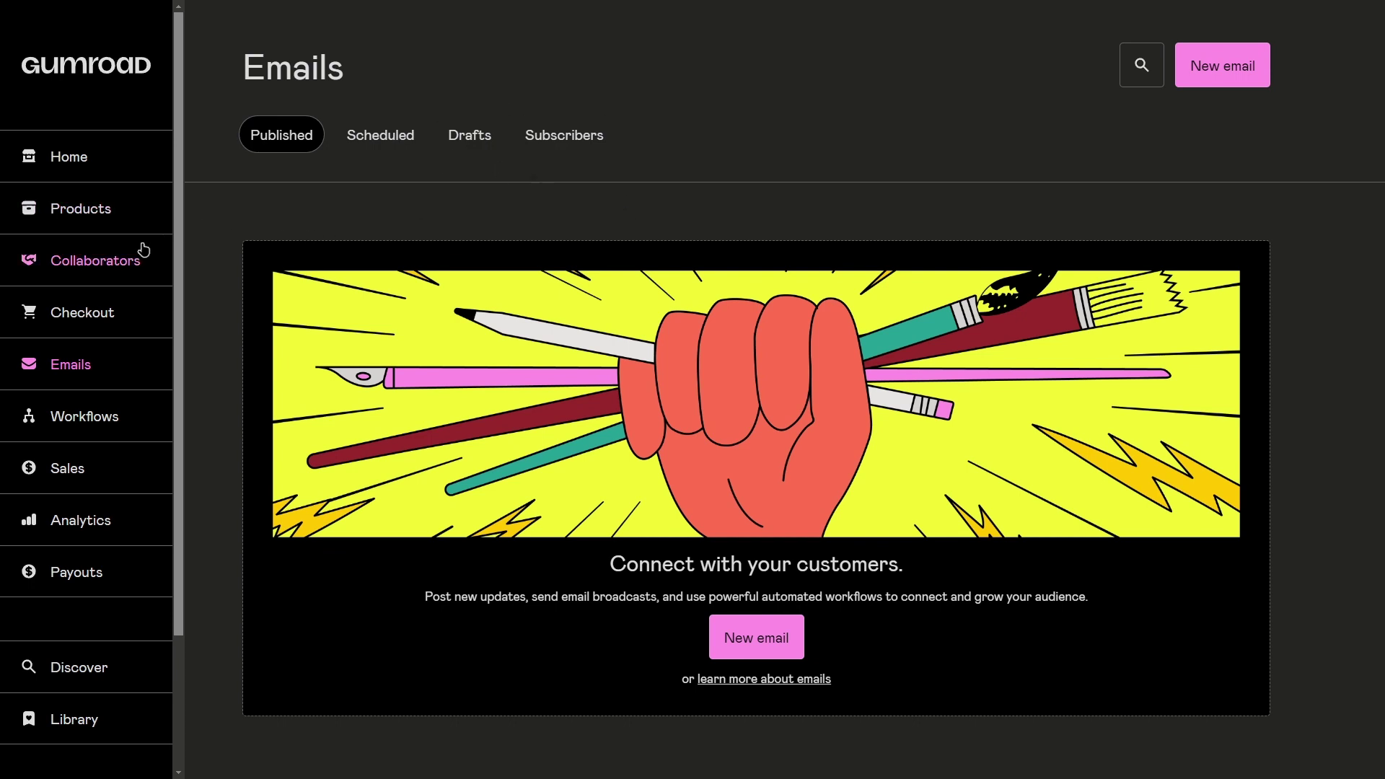
Step: Open the Workflows page and read its introduction to automating emails
scroll(150, 342, down, 1)
click(107, 344)
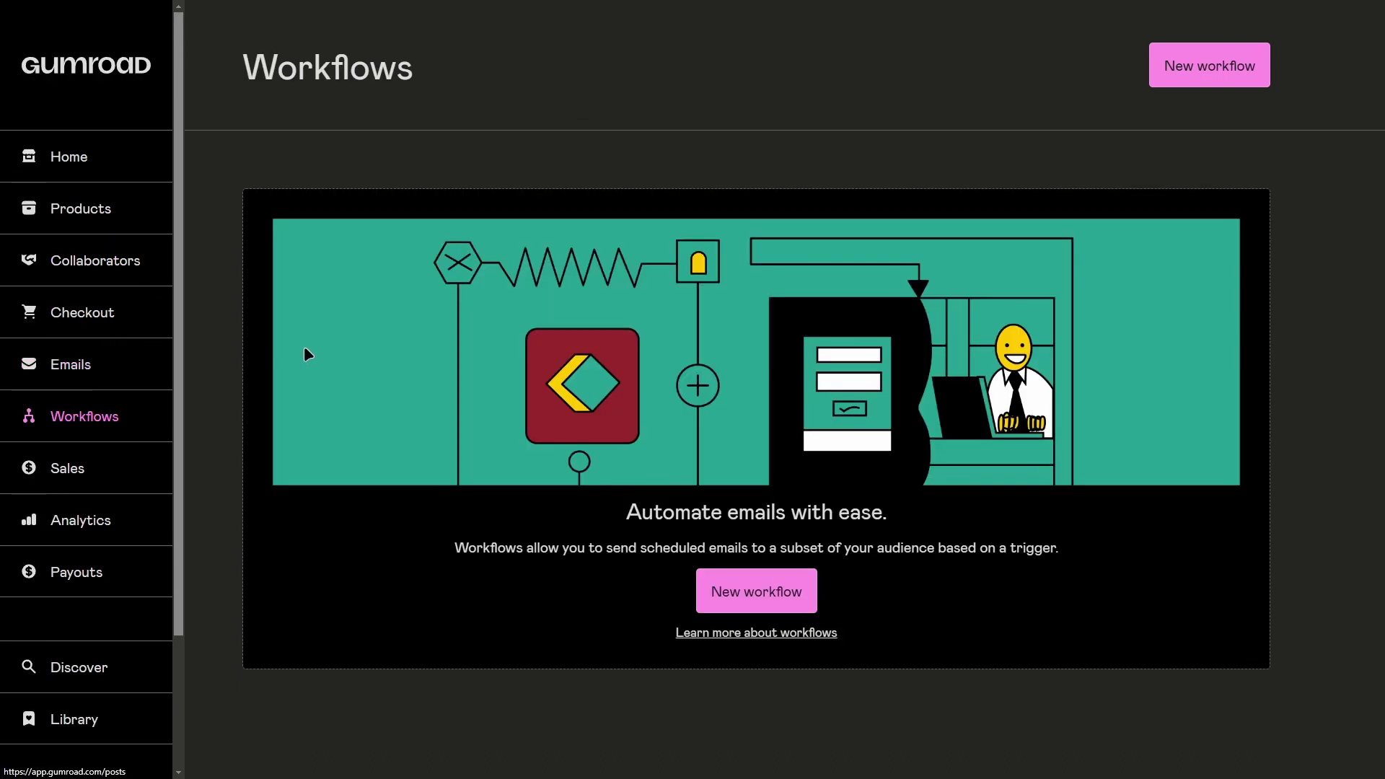
drag(625, 511, 957, 513)
click(847, 521)
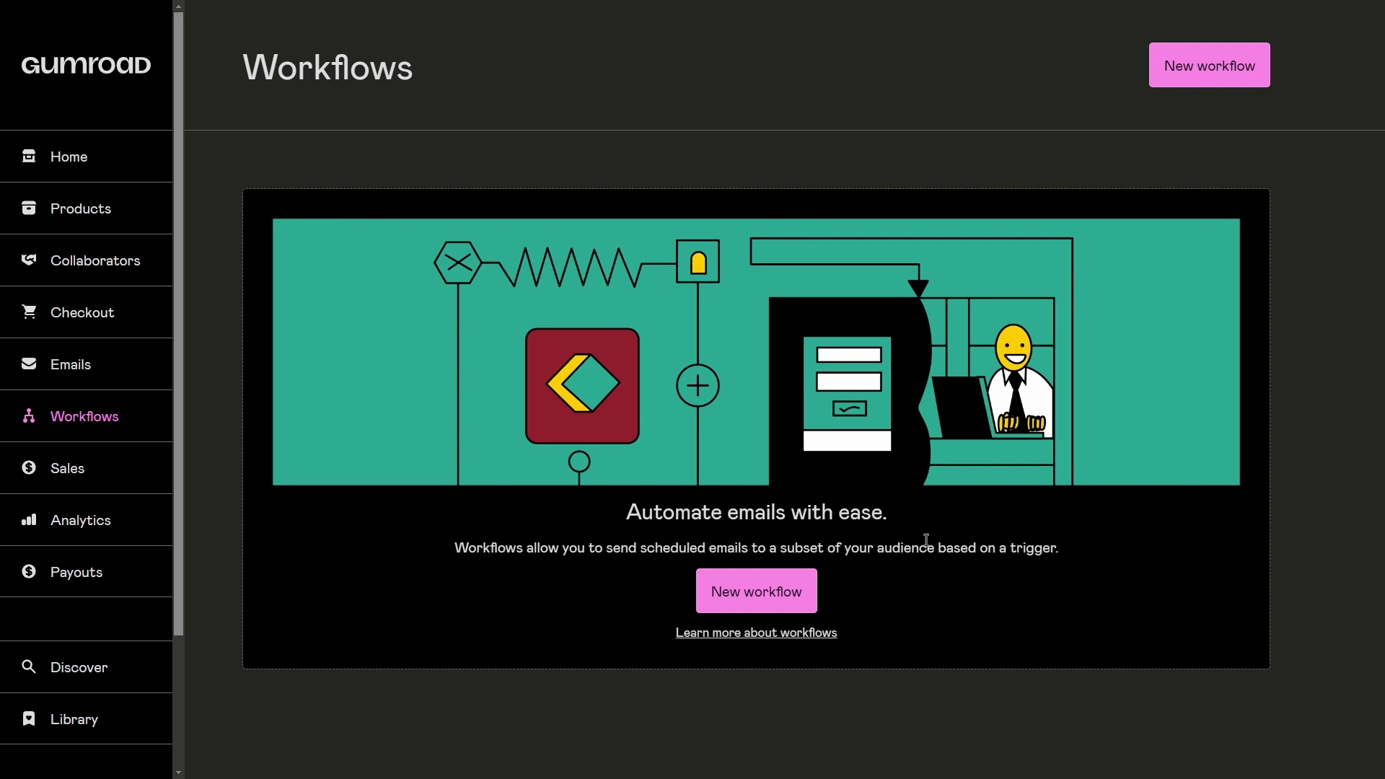
Step: View the Sales page and the Analytics page for sales
click(80, 456)
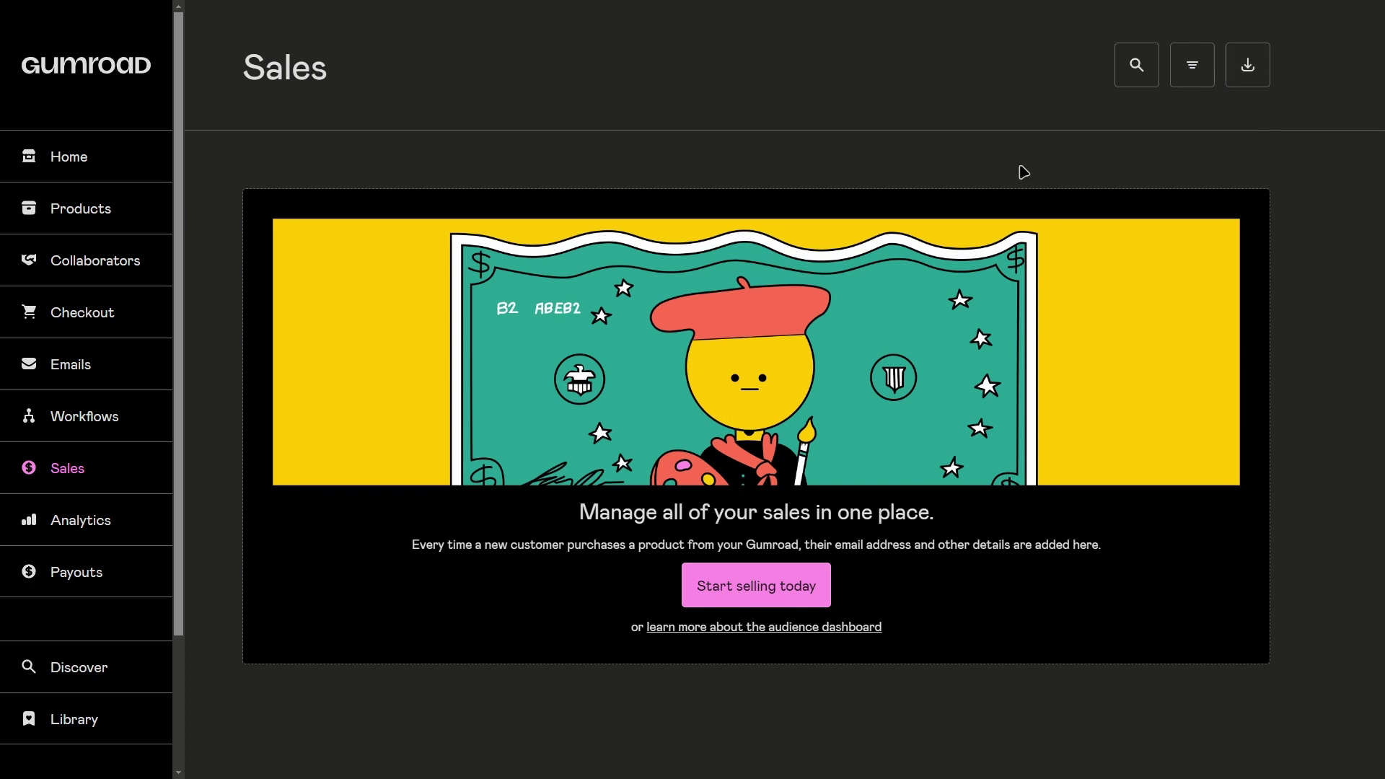
click(129, 513)
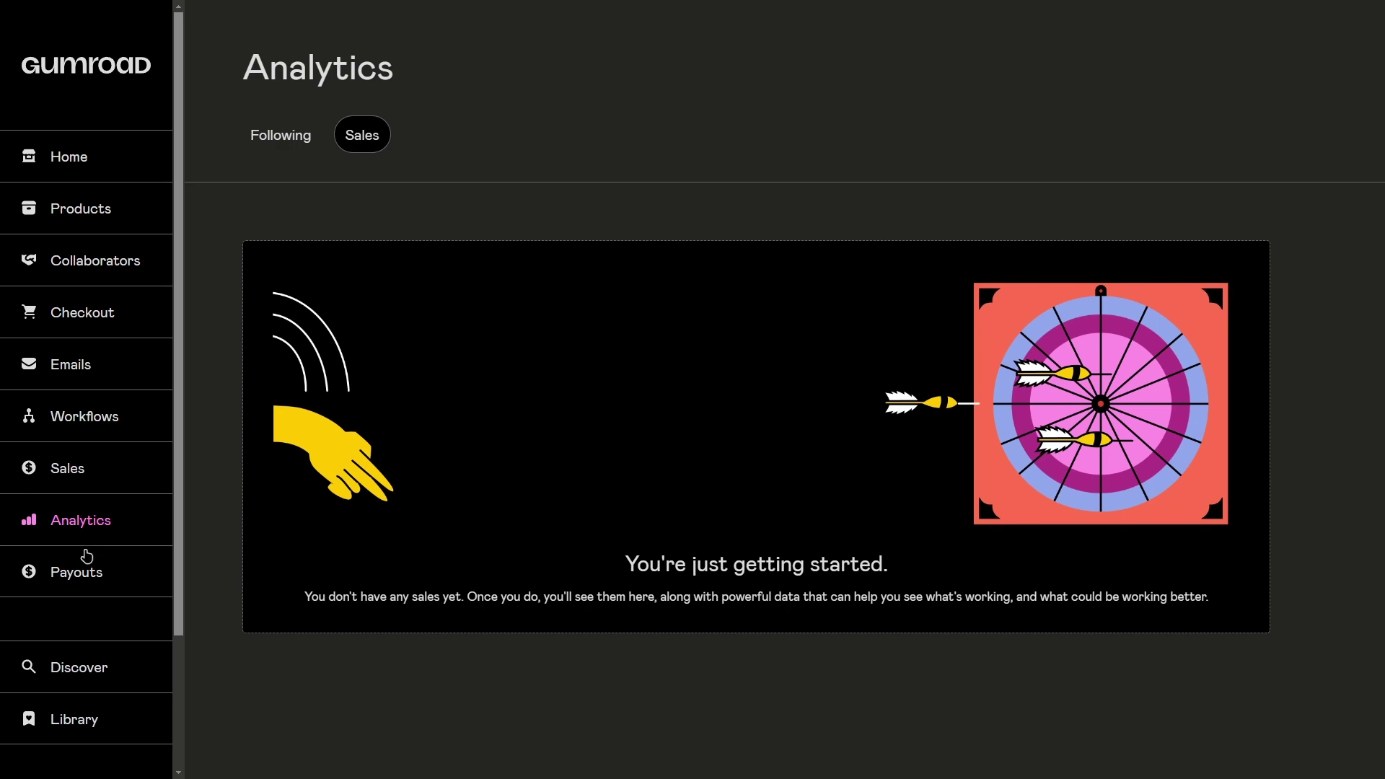
Step: Open the Payouts page and examine the balance and earnings cards and the minimum payout requirement
click(79, 574)
scroll(814, 302, down, 2)
scroll(814, 302, up, 1)
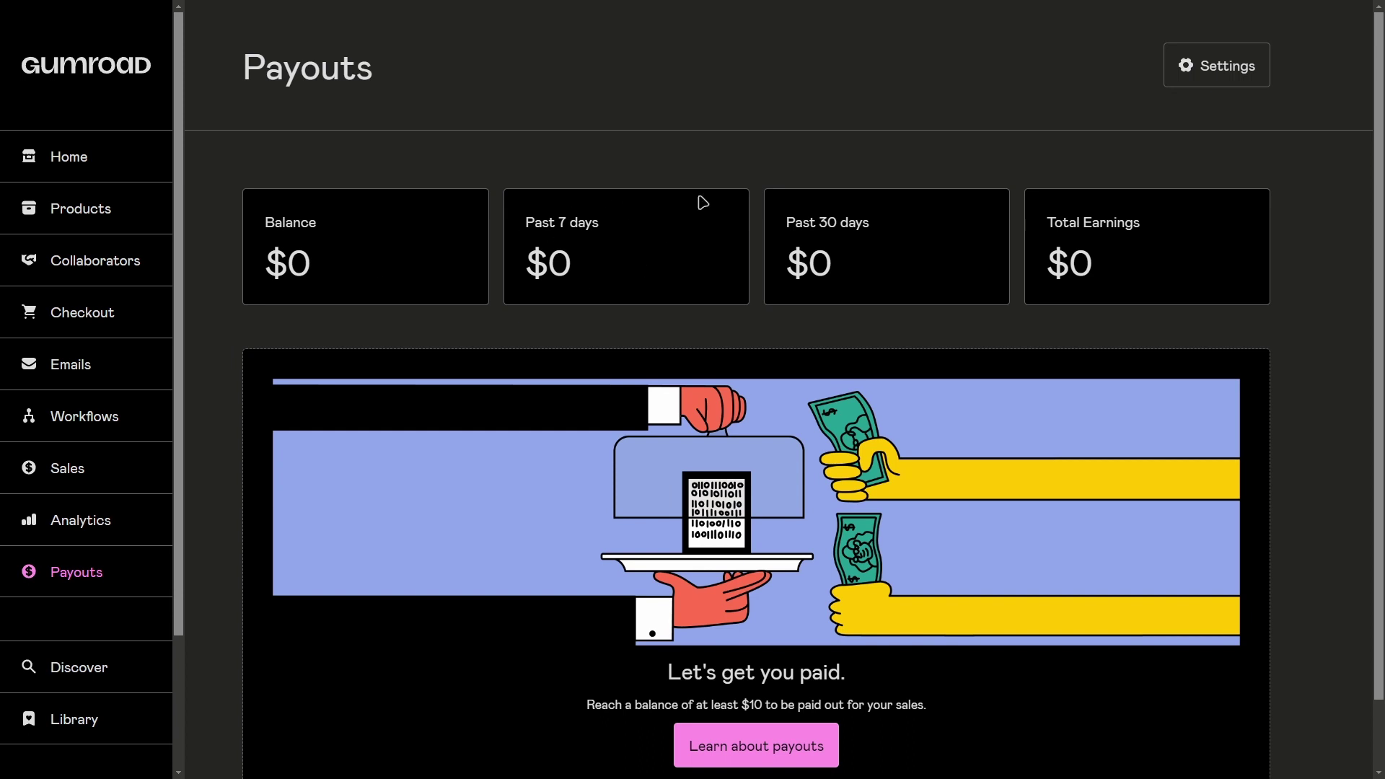
scroll(797, 515, down, 1)
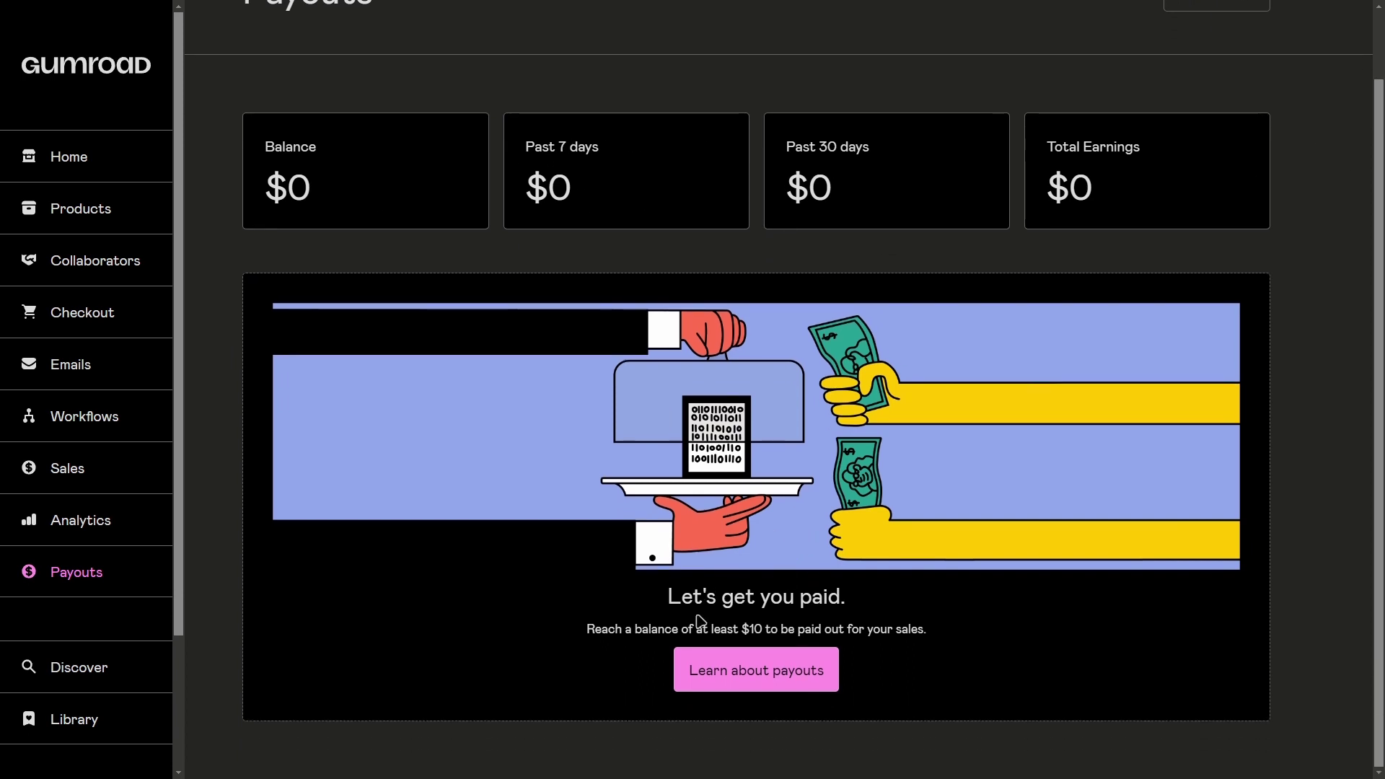
drag(588, 629, 949, 645)
click(950, 645)
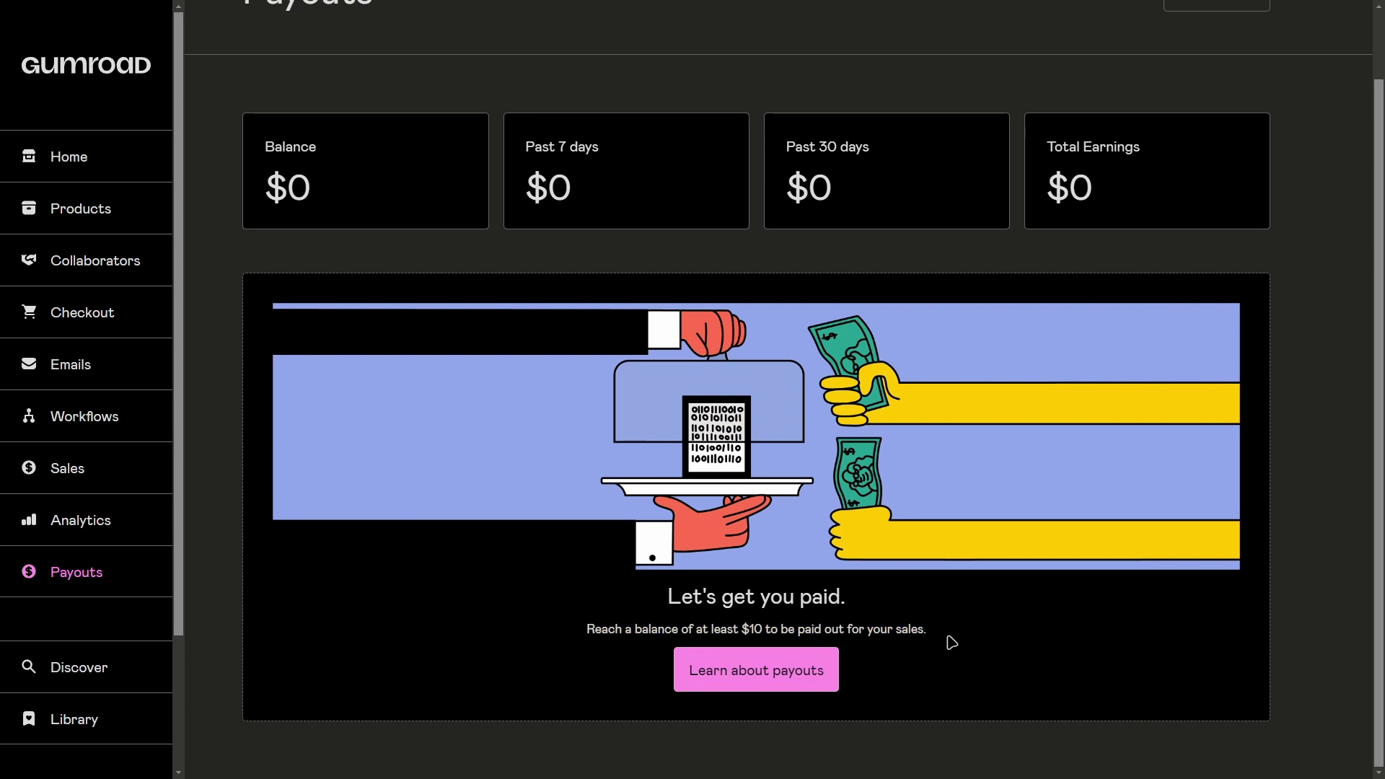
Step: Browse the staff picks and product categories in the Discover marketplace, and view the wishlists in the Library
click(108, 667)
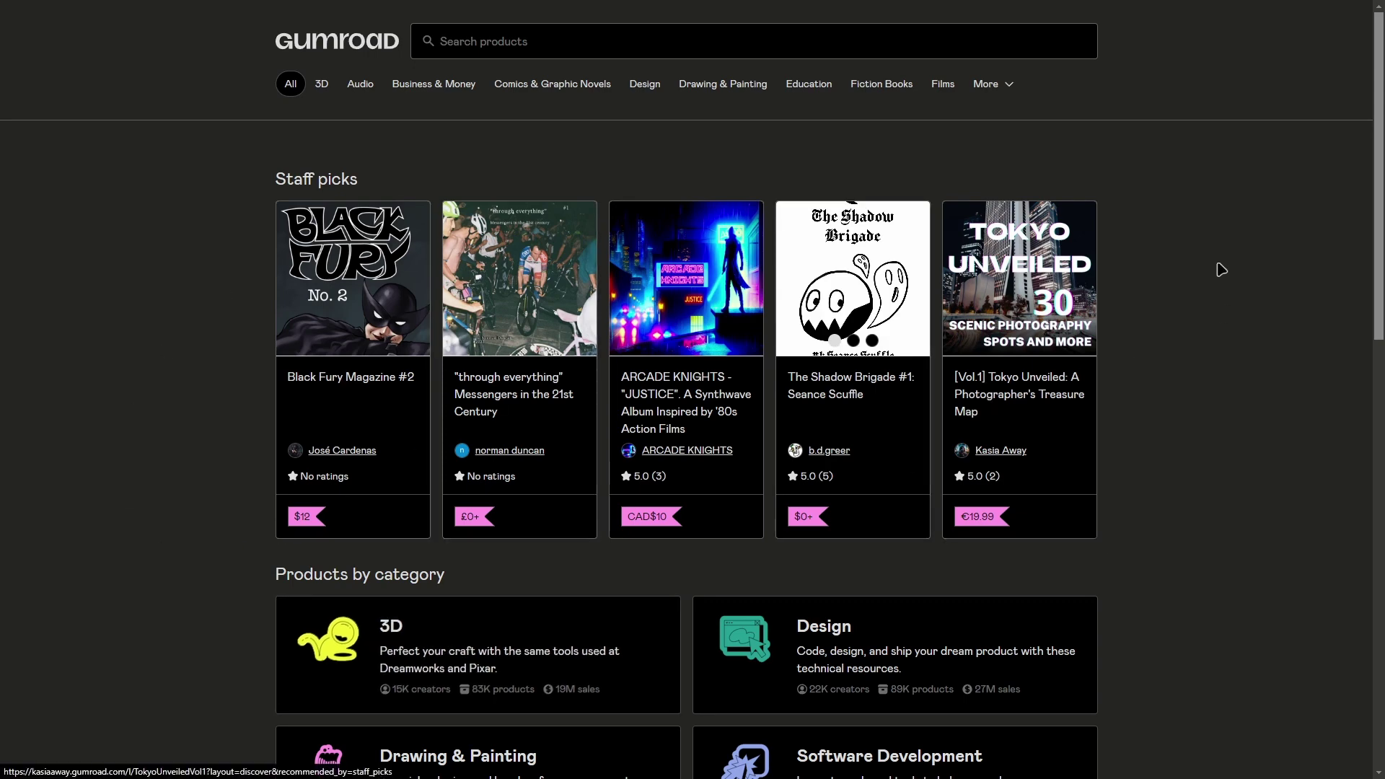
scroll(424, 440, down, 5)
scroll(1066, 439, down, 4)
scroll(504, 594, up, 10)
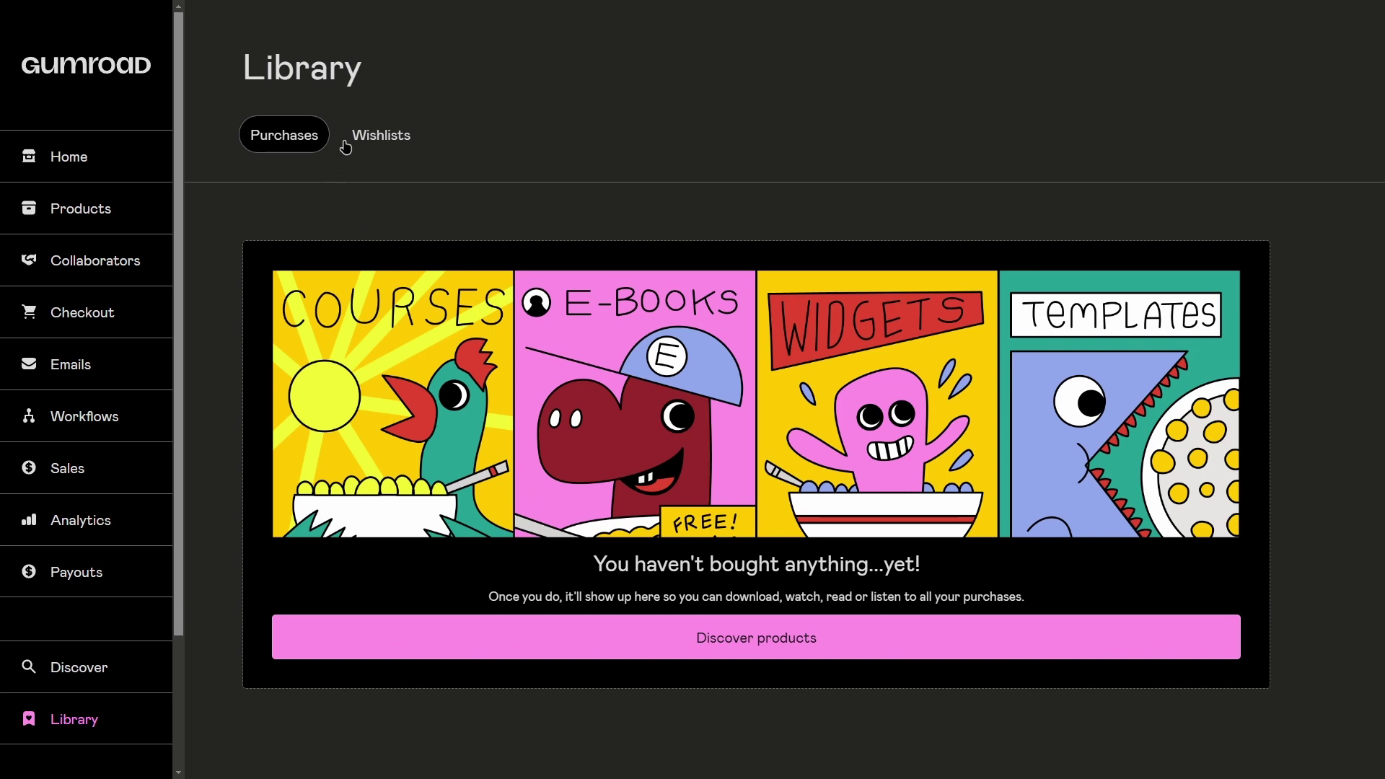
click(376, 133)
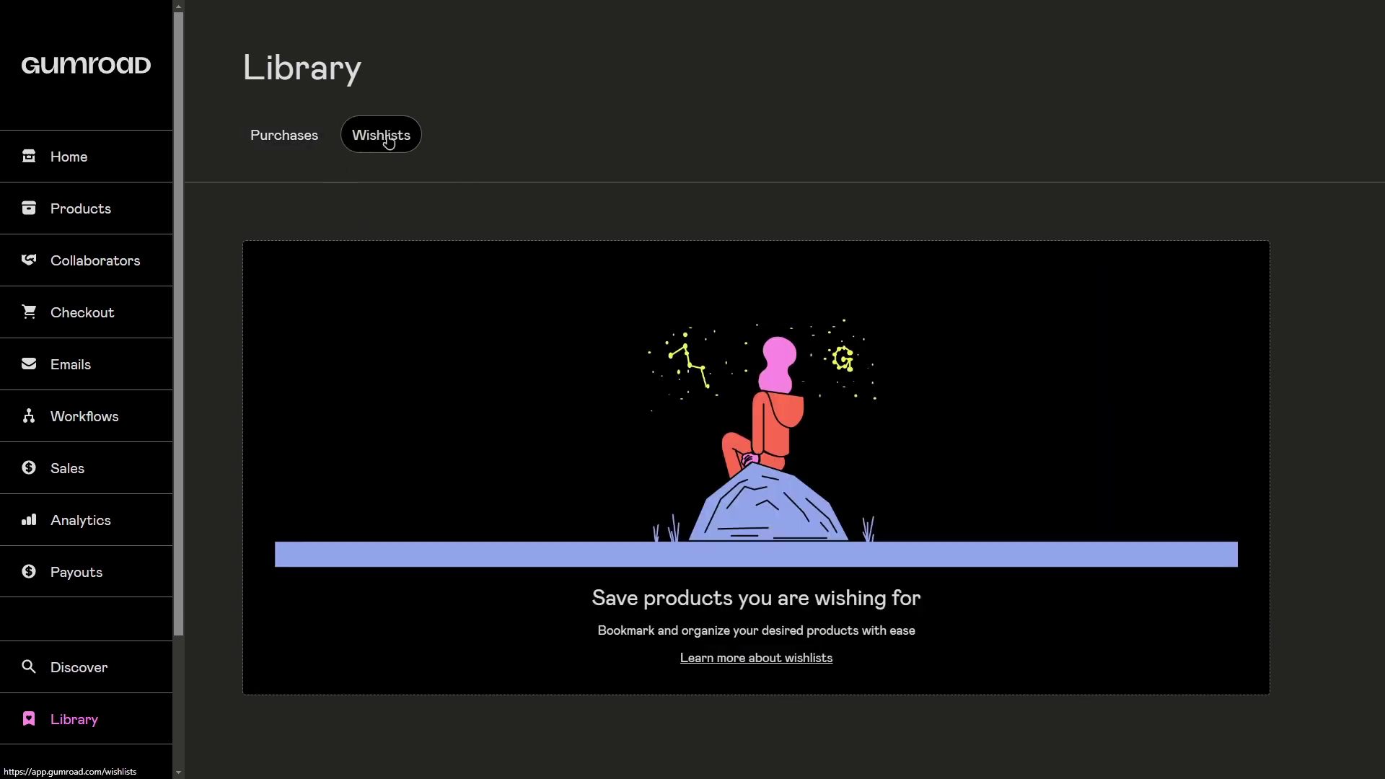
Step: Start a new product named "Tutorial Product" and choose E-book as its type
click(90, 208)
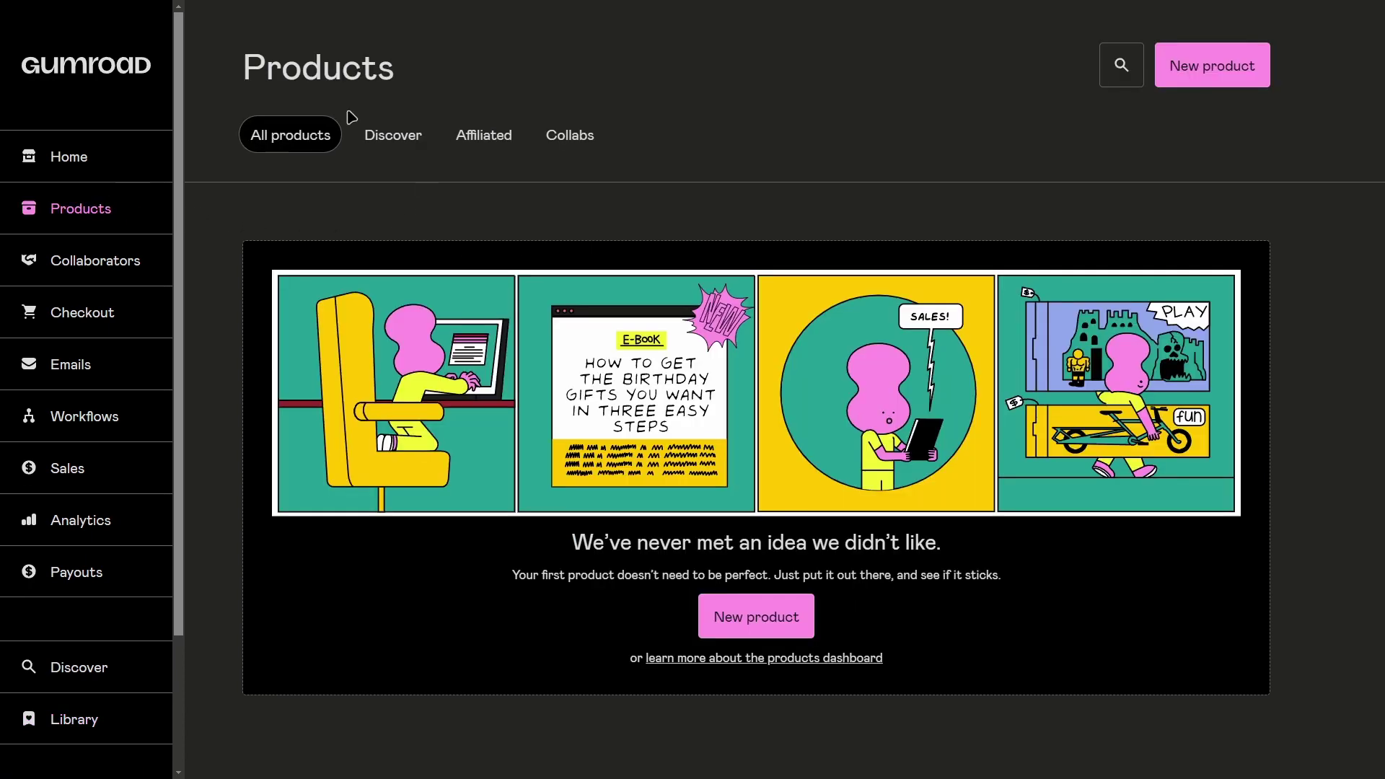
click(1217, 84)
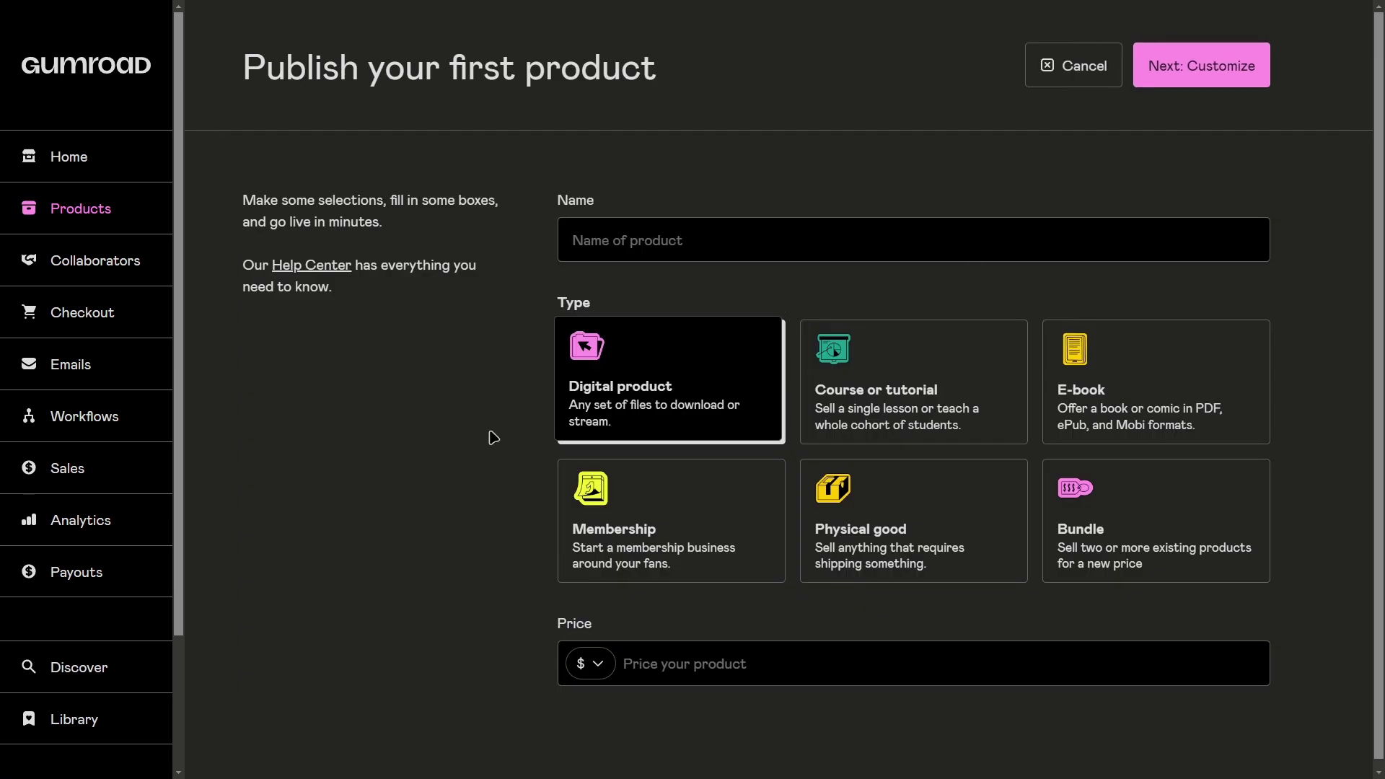
click(660, 248)
text(Tutorial Product)
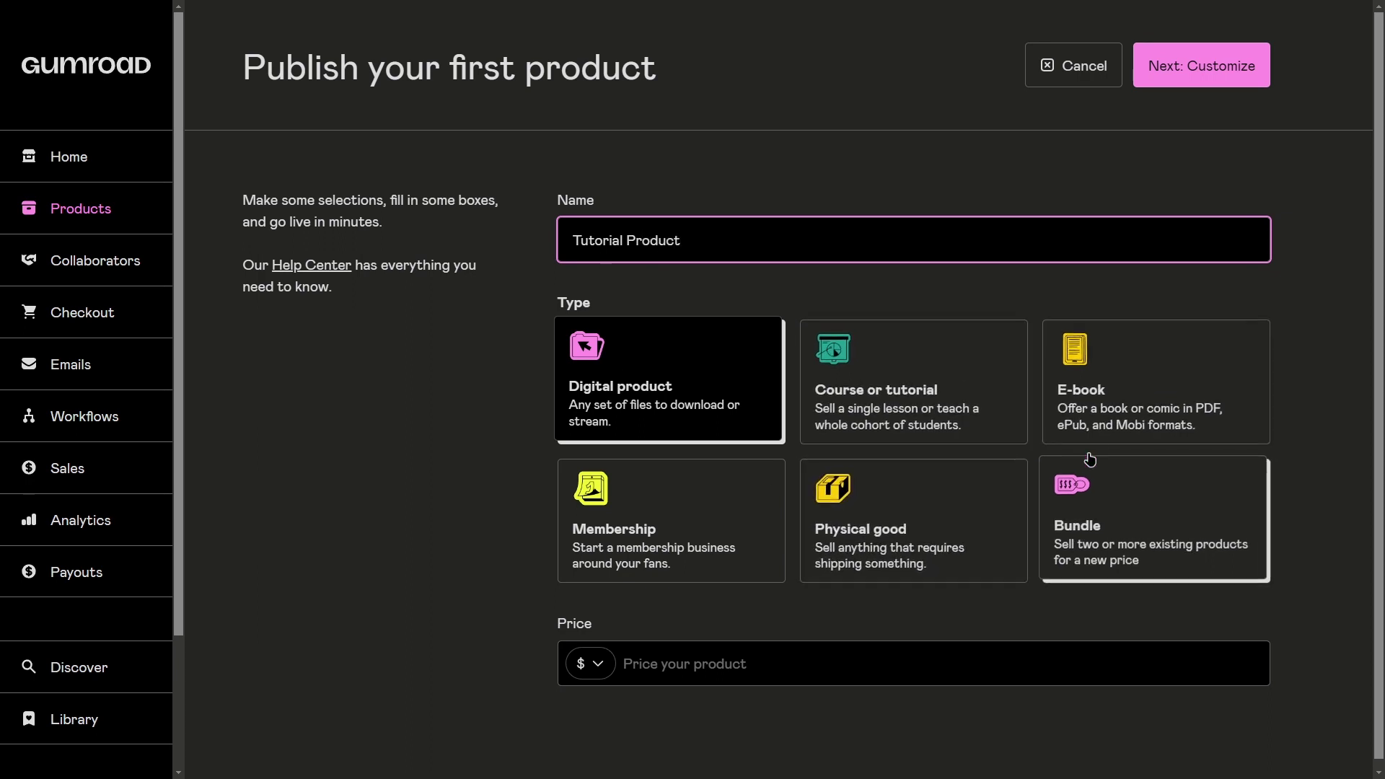
click(1097, 425)
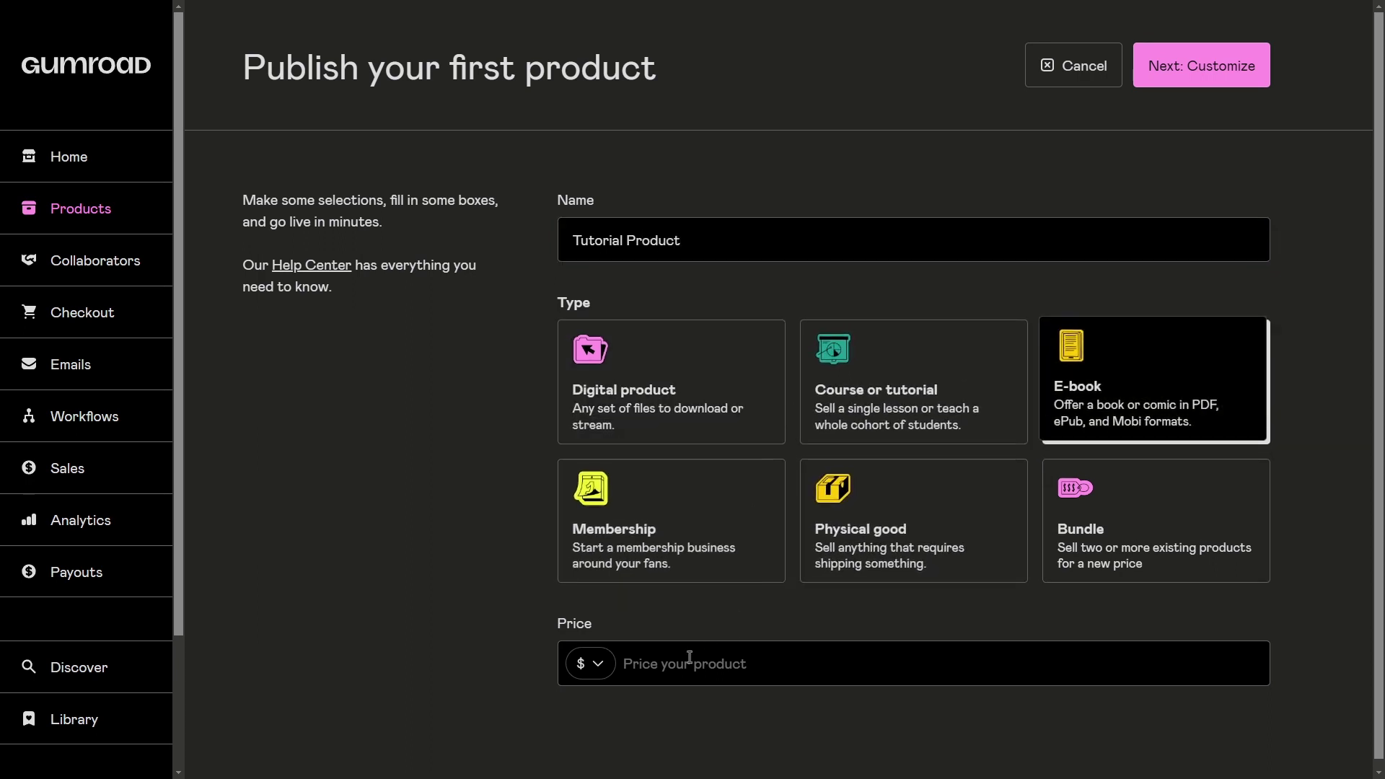
Step: Price the product at 5 in US Dollars and continue to its customization page
click(599, 664)
click(627, 614)
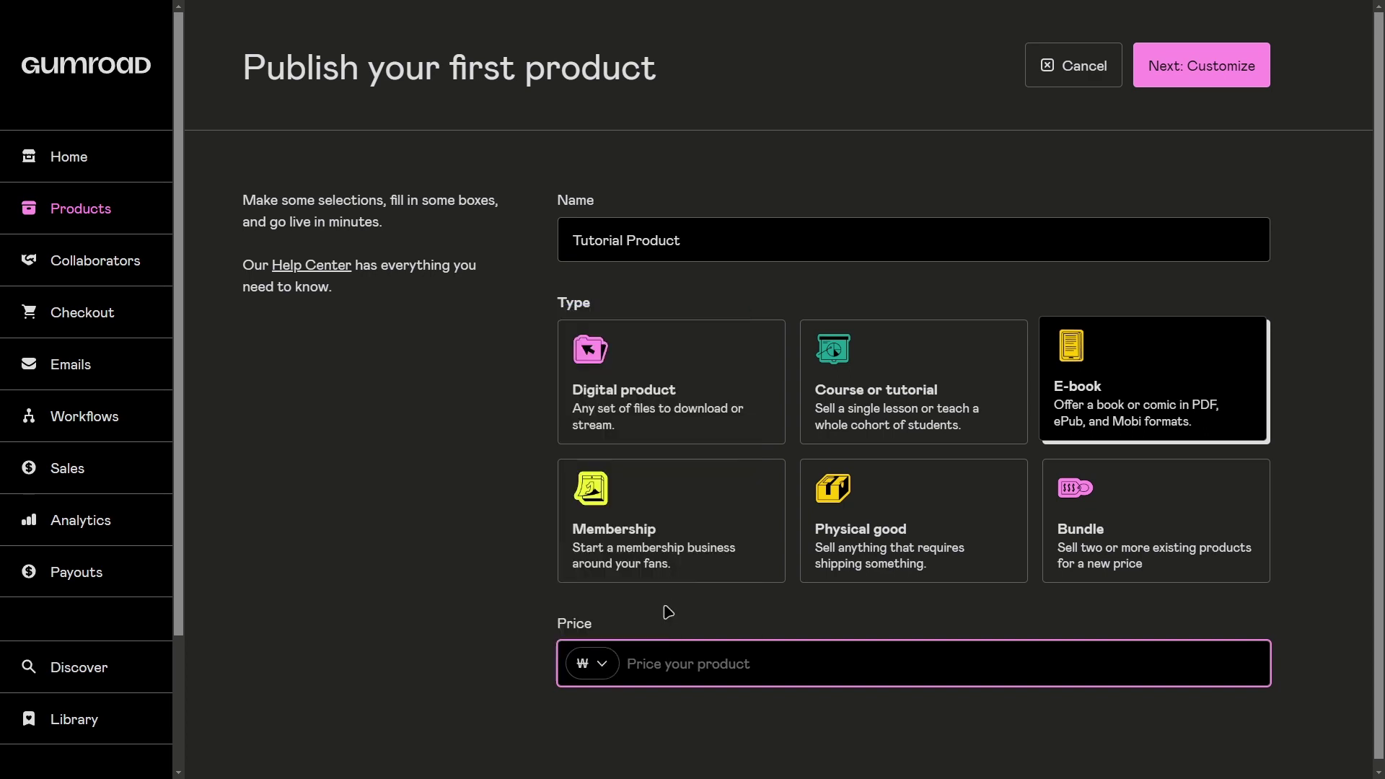
click(596, 671)
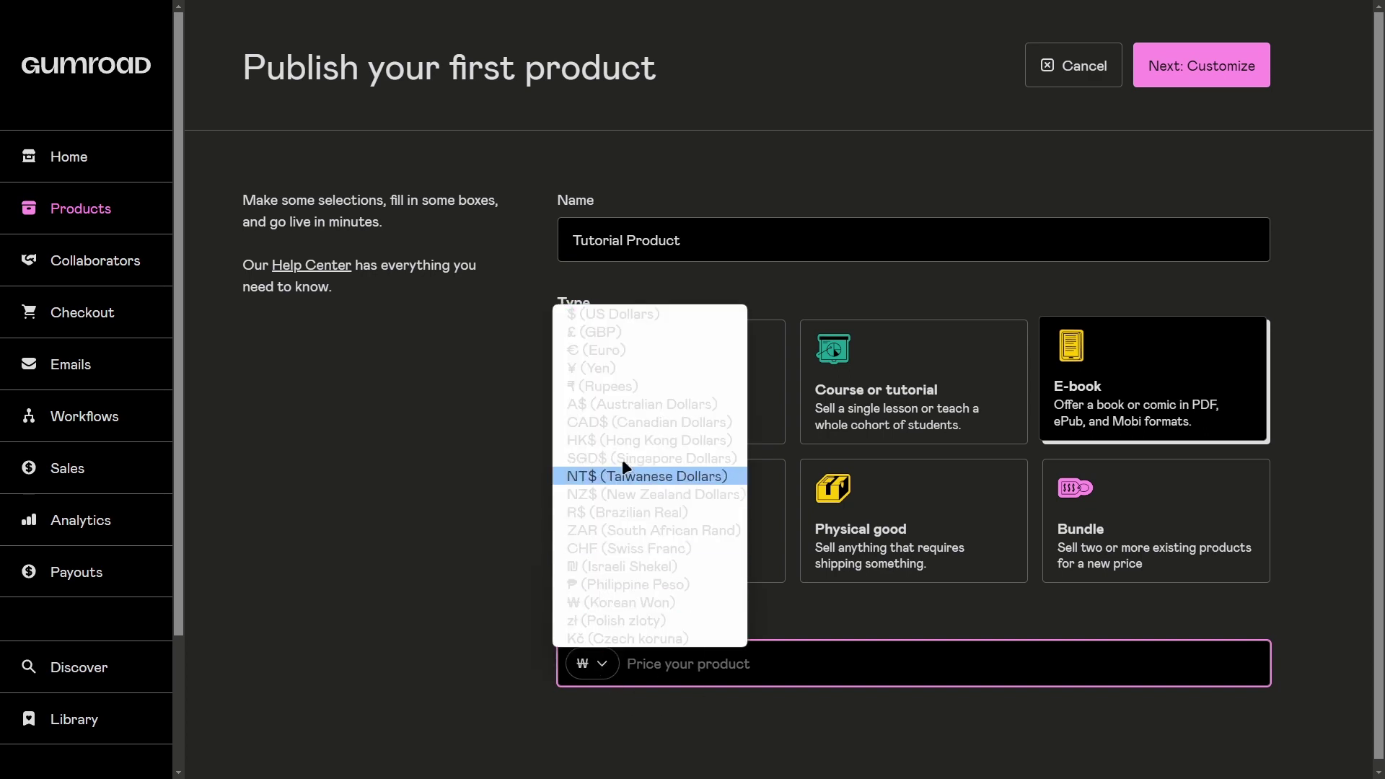
click(629, 322)
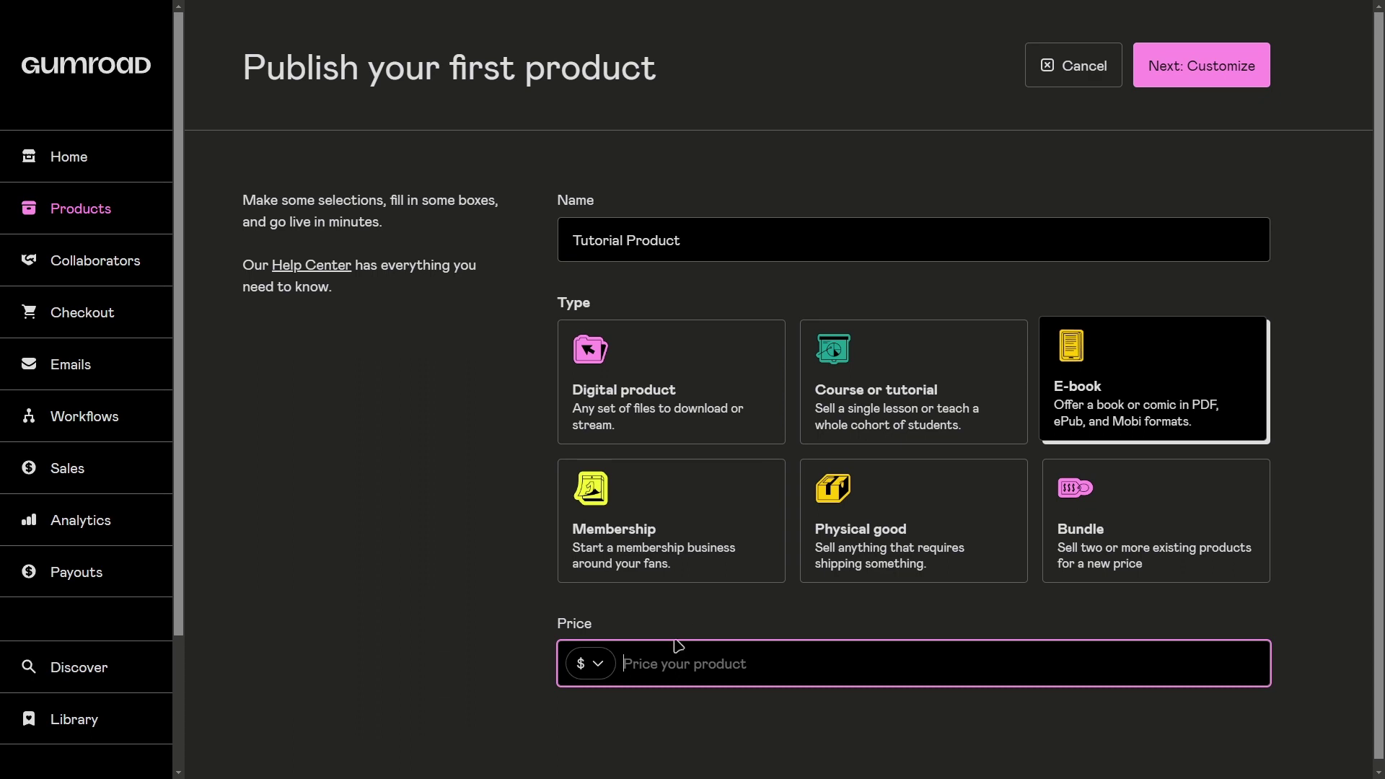
text(5)
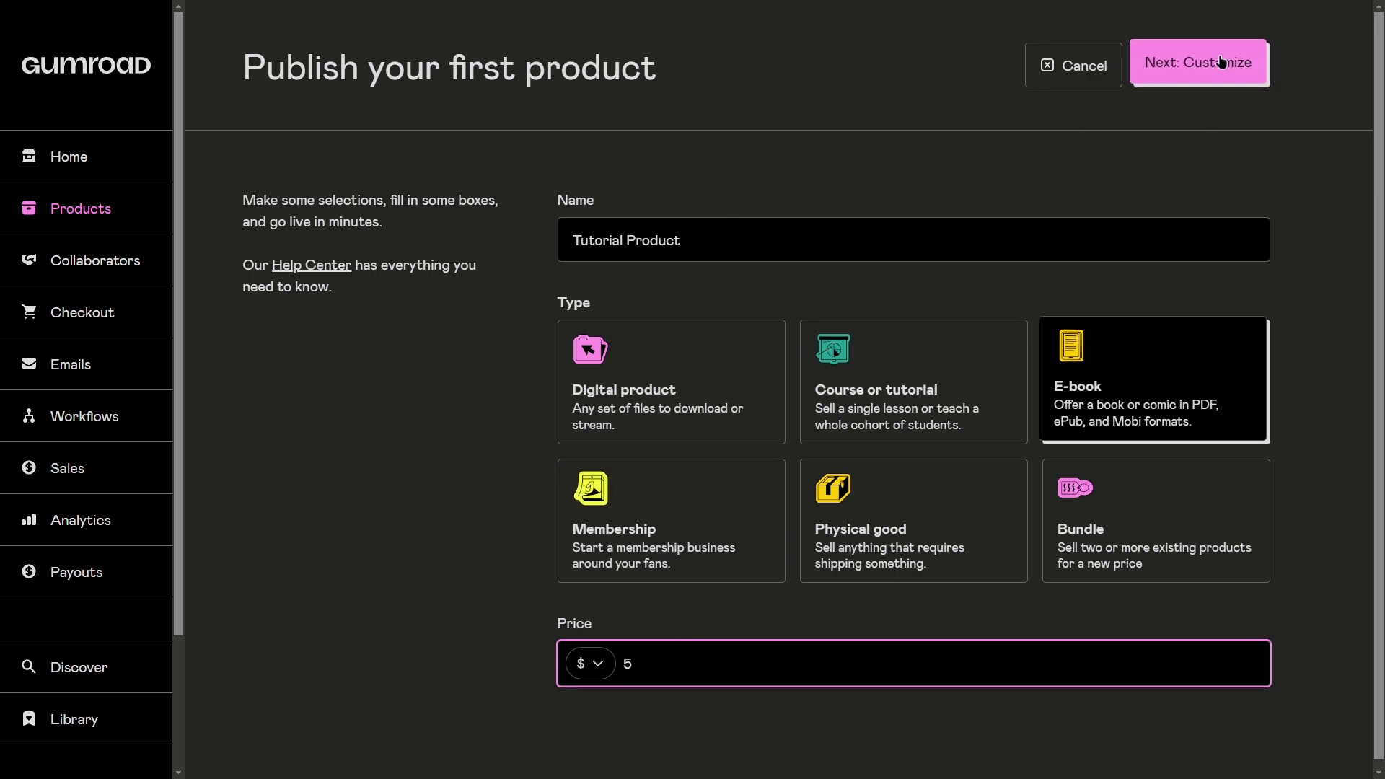
click(1200, 65)
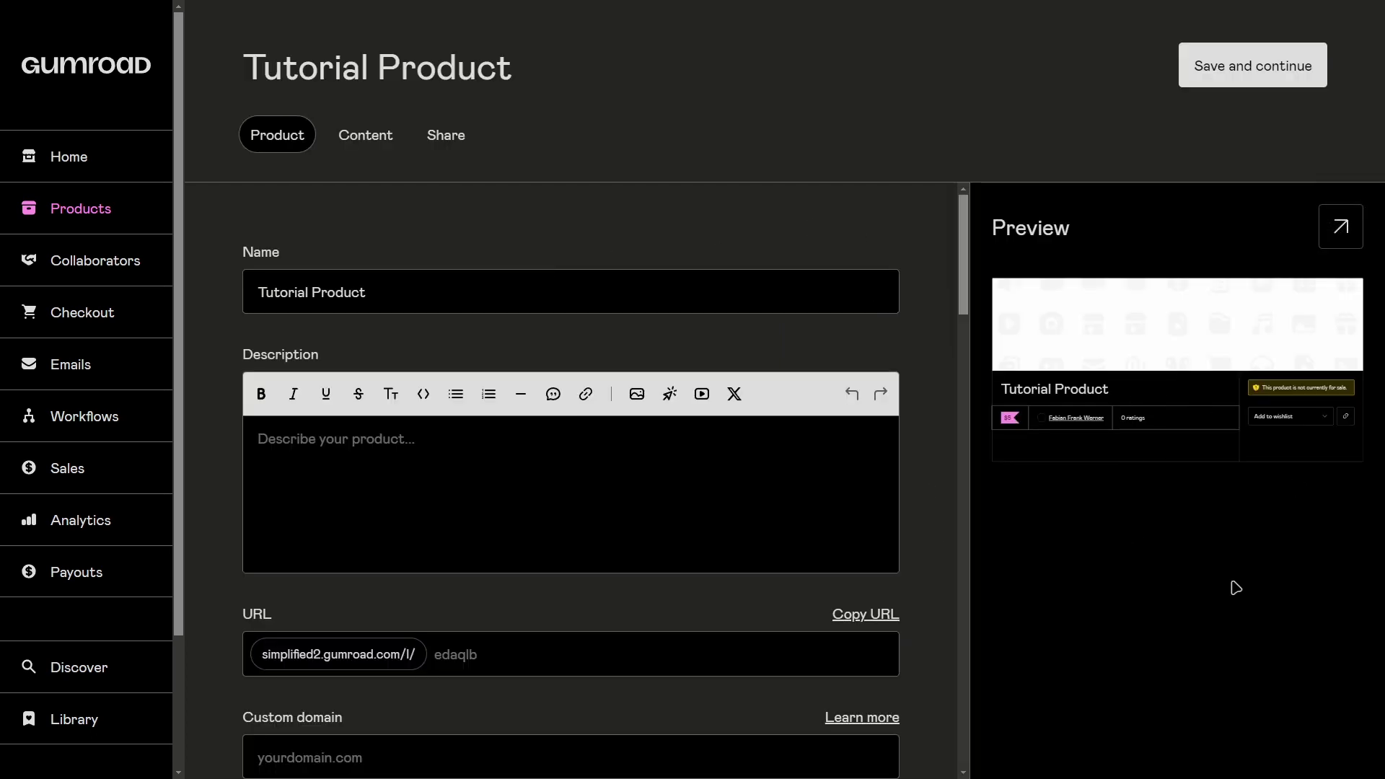
Step: Rename the product to "Tomato E-Book"
scroll(869, 460, down, 9)
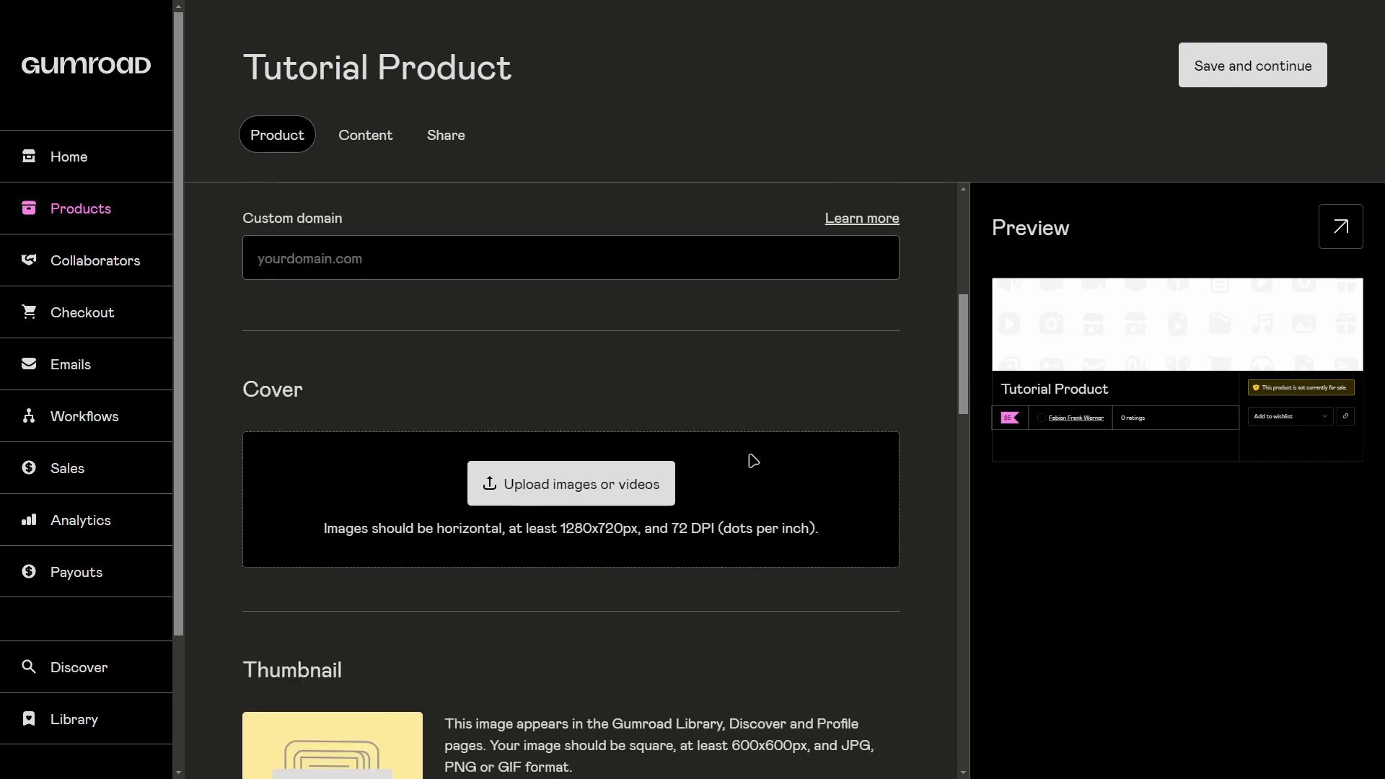
scroll(953, 489, up, 9)
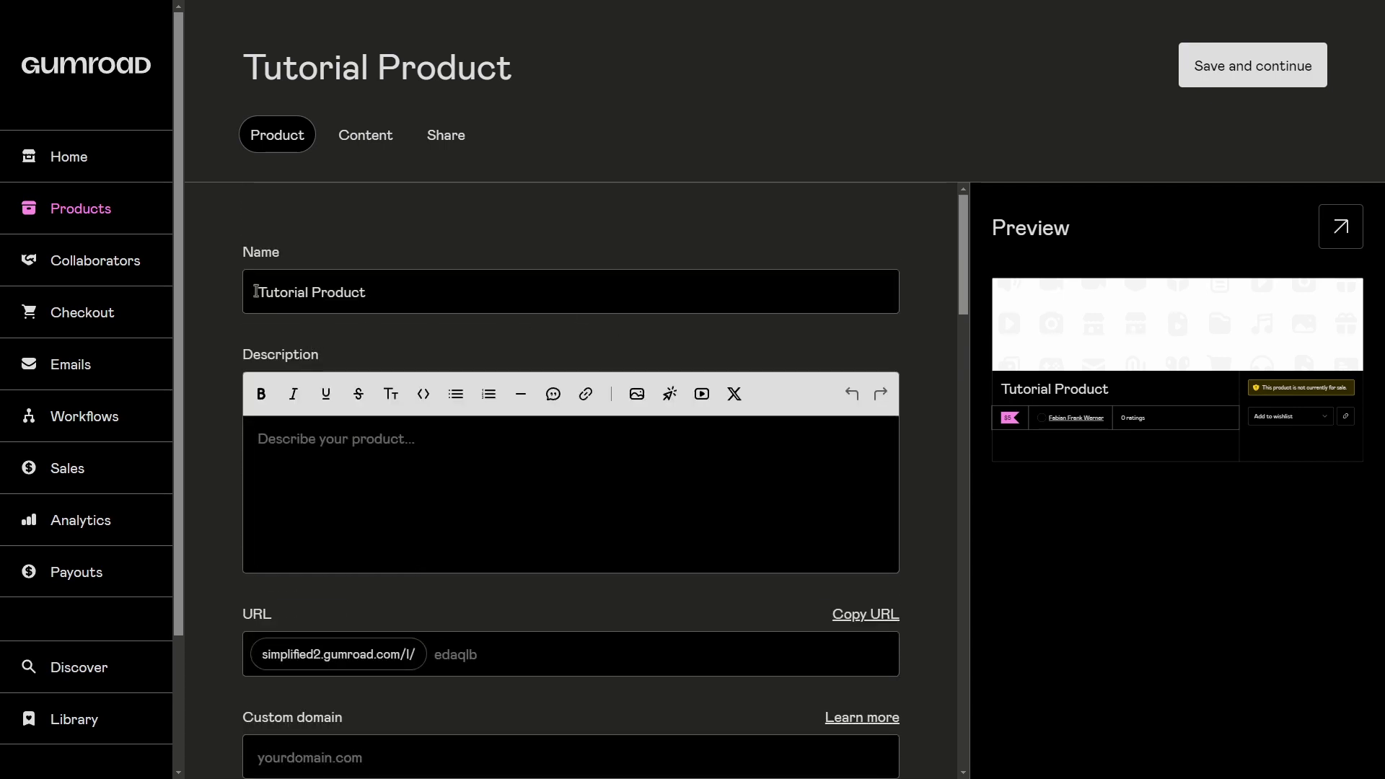
click(436, 287)
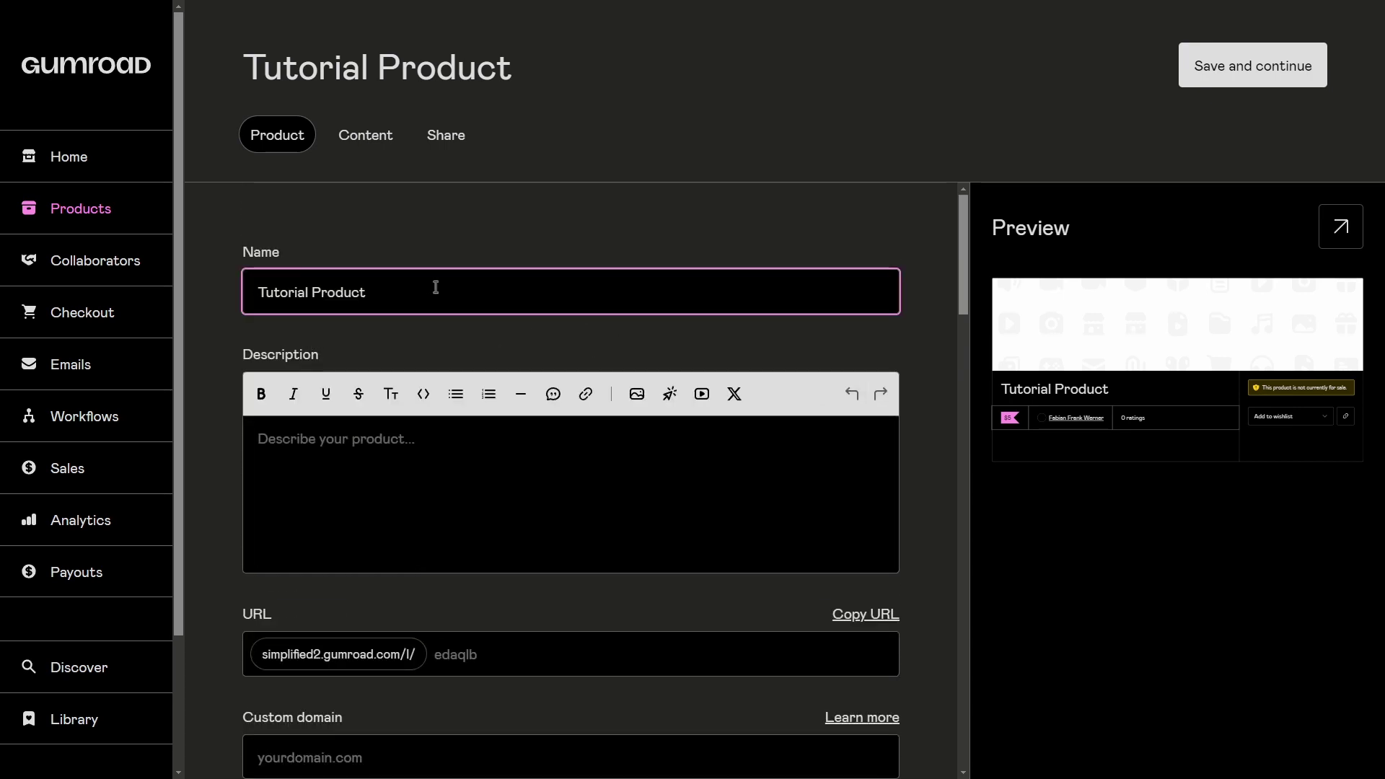
key(ctrl+BackSpace)
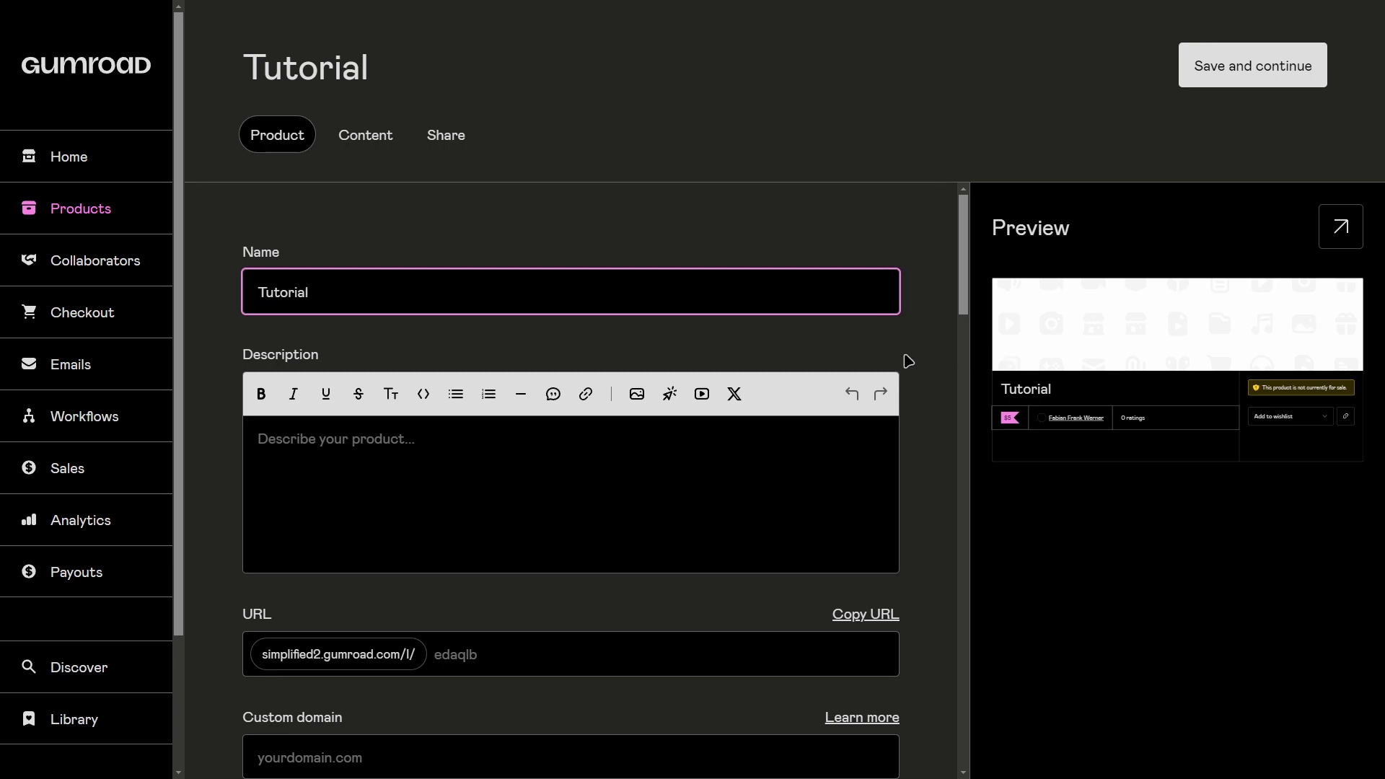
key(ctrl+BackSpace)
text(Tomate)
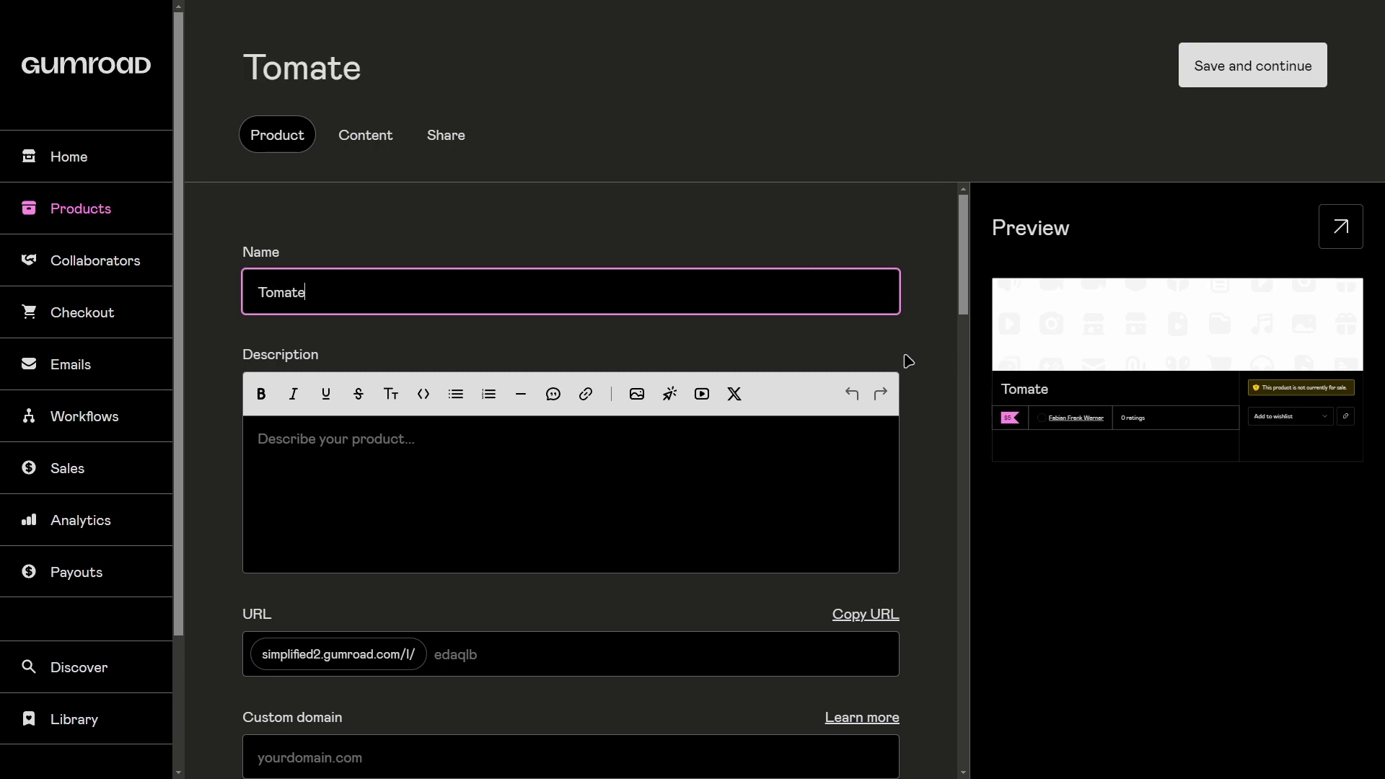
key(BackSpace)
text(o E-Book)
Step: Enter the placeholder text "hqarethrthrtgh" as the product description
click(660, 453)
text(Descrjipo)
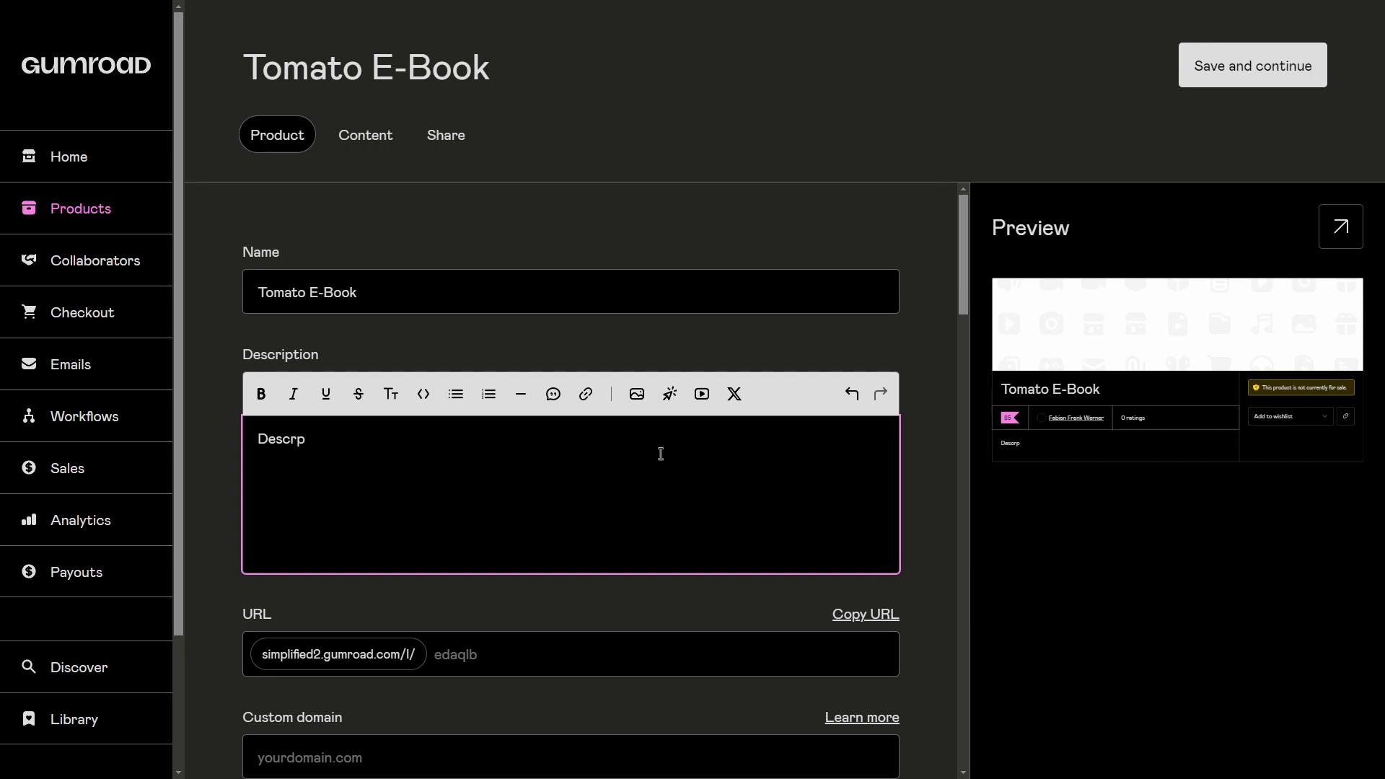
key(BackSpace)
key(BackSpace)
key(BackSpace)
key(BackSpace)
key(BackSpace)
key(BackSpace)
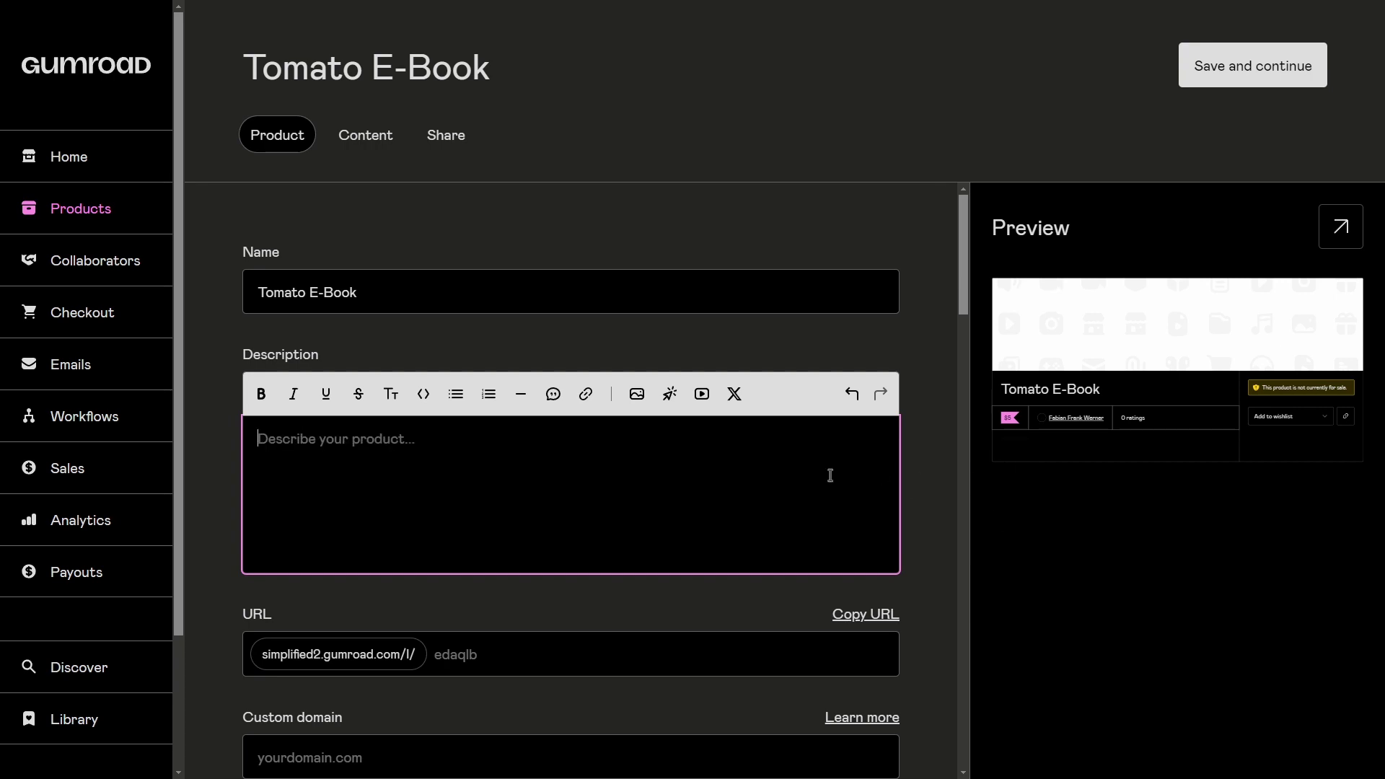
text(hqarethrthrtgh)
Step: Set the ending of the product's URL to "tomato-Ebook"
scroll(708, 397, down, 2)
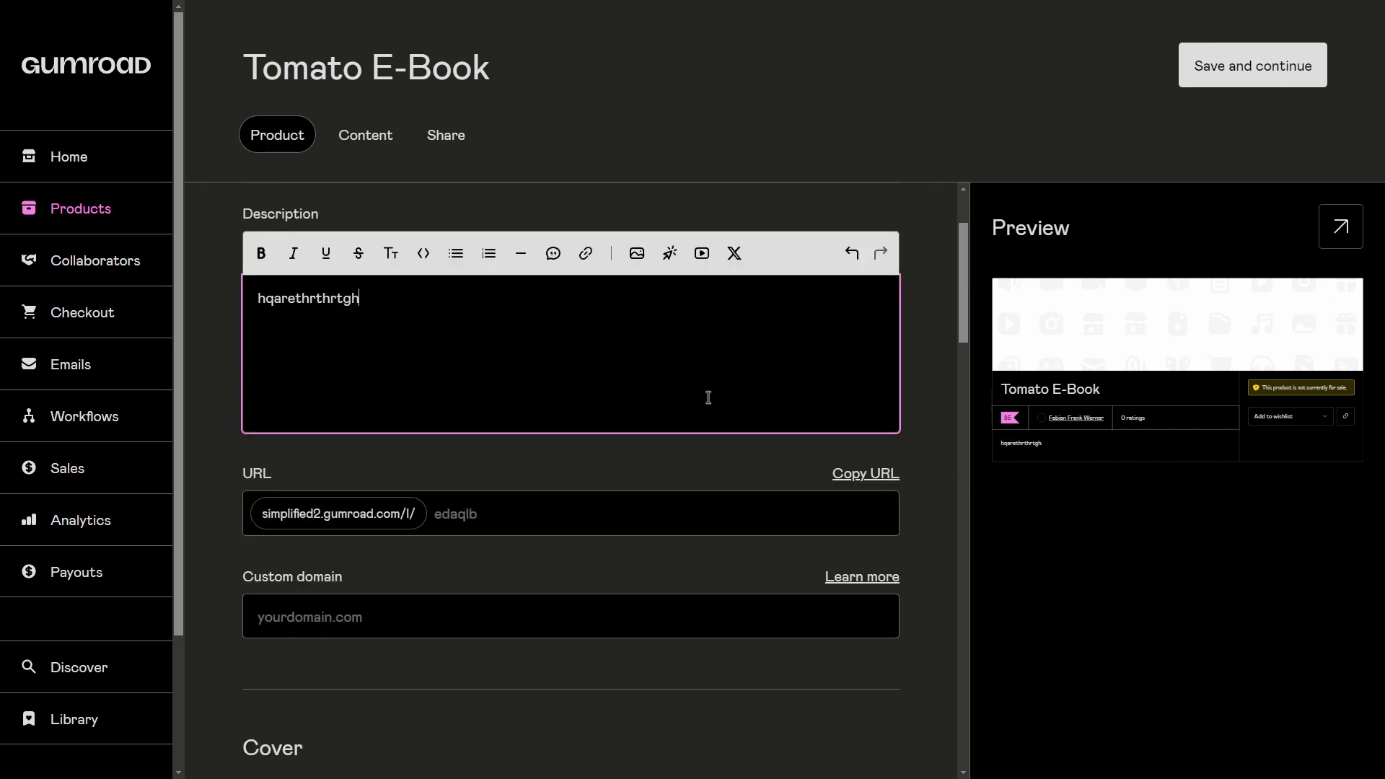
click(592, 518)
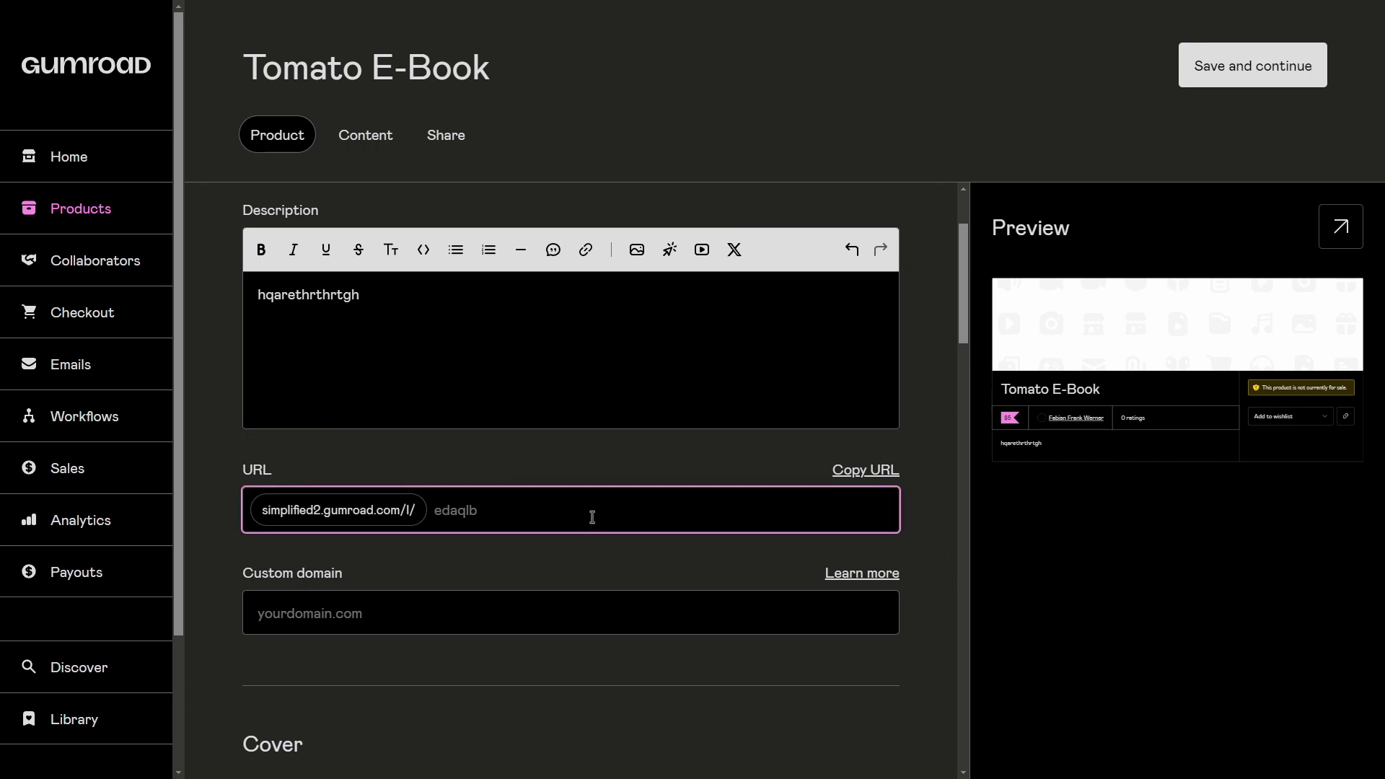
text(tomate)
click(640, 544)
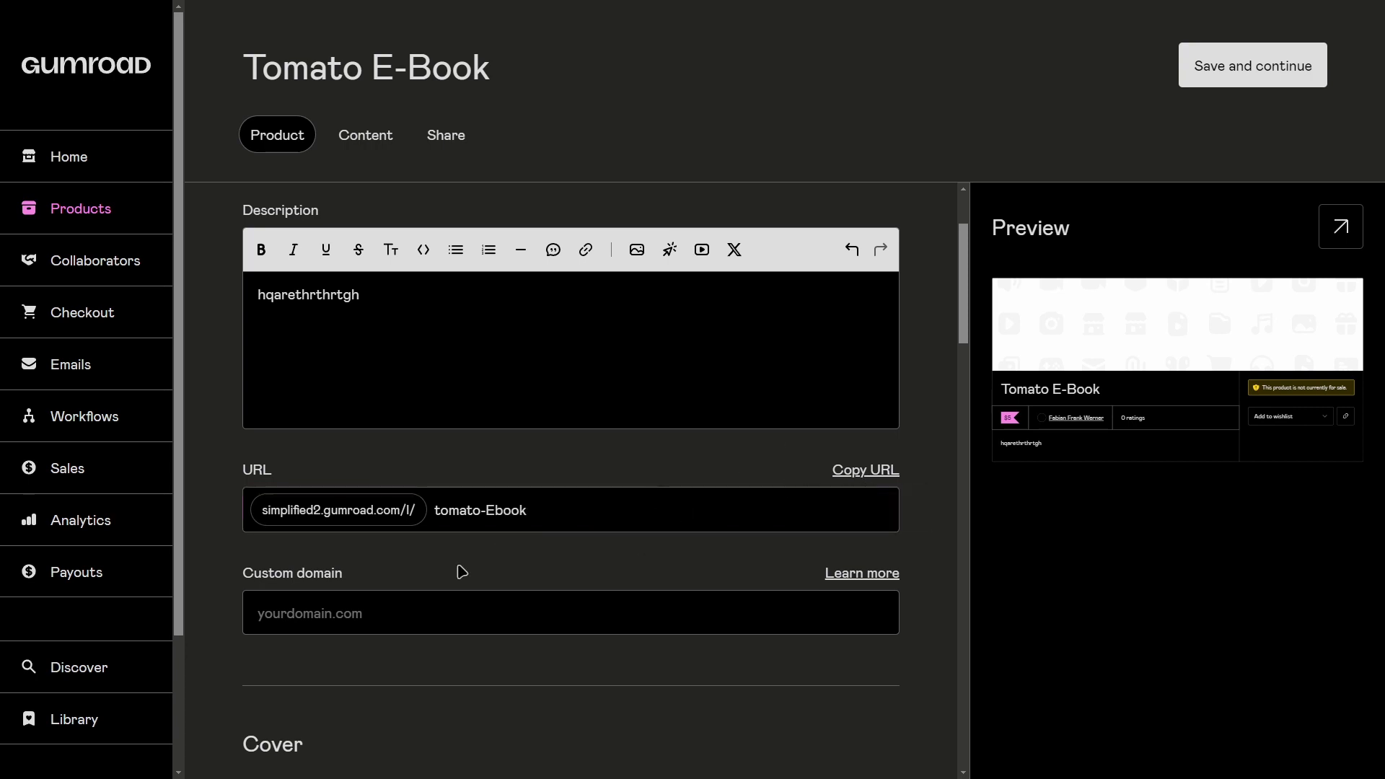
Step: Examine the custom domain option and the image requirements for the product's cover and thumbnail
scroll(524, 446, down, 3)
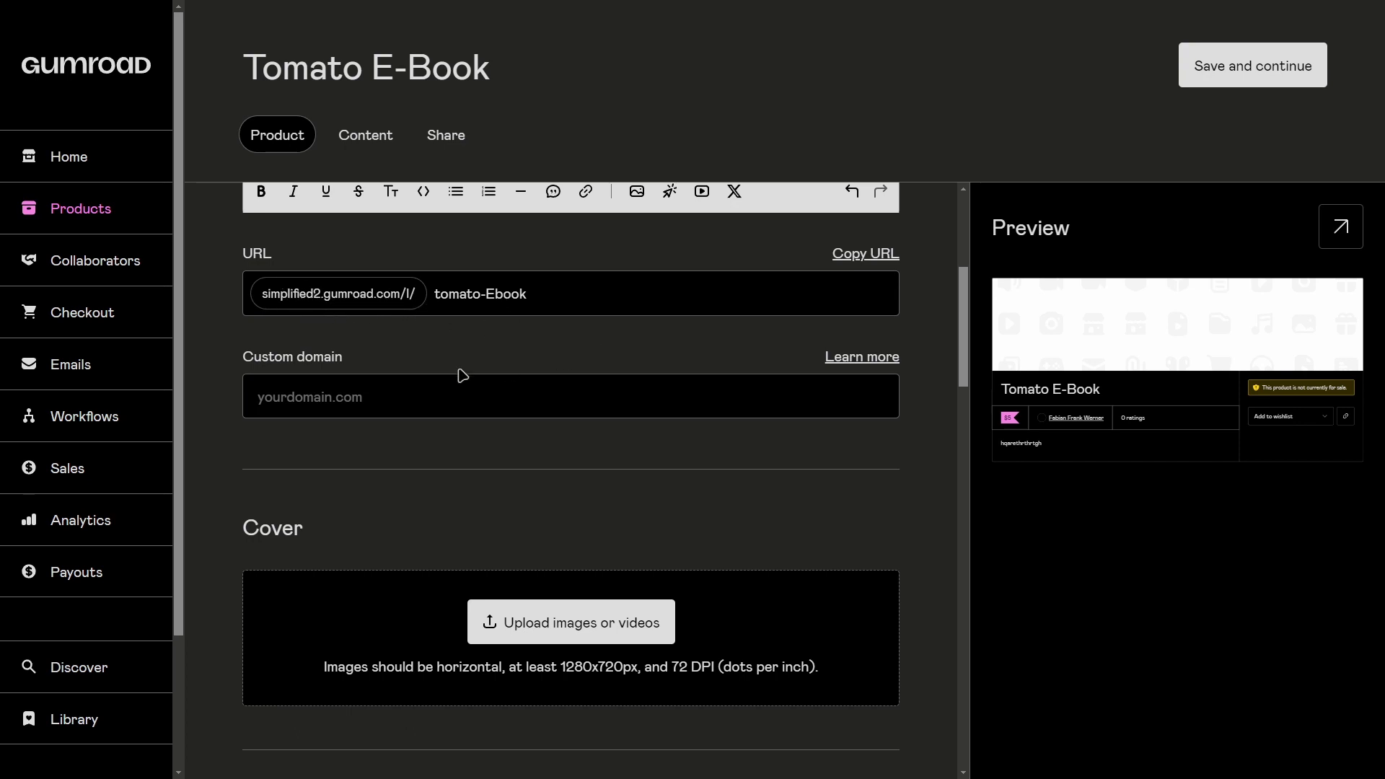
scroll(479, 371, down, 2)
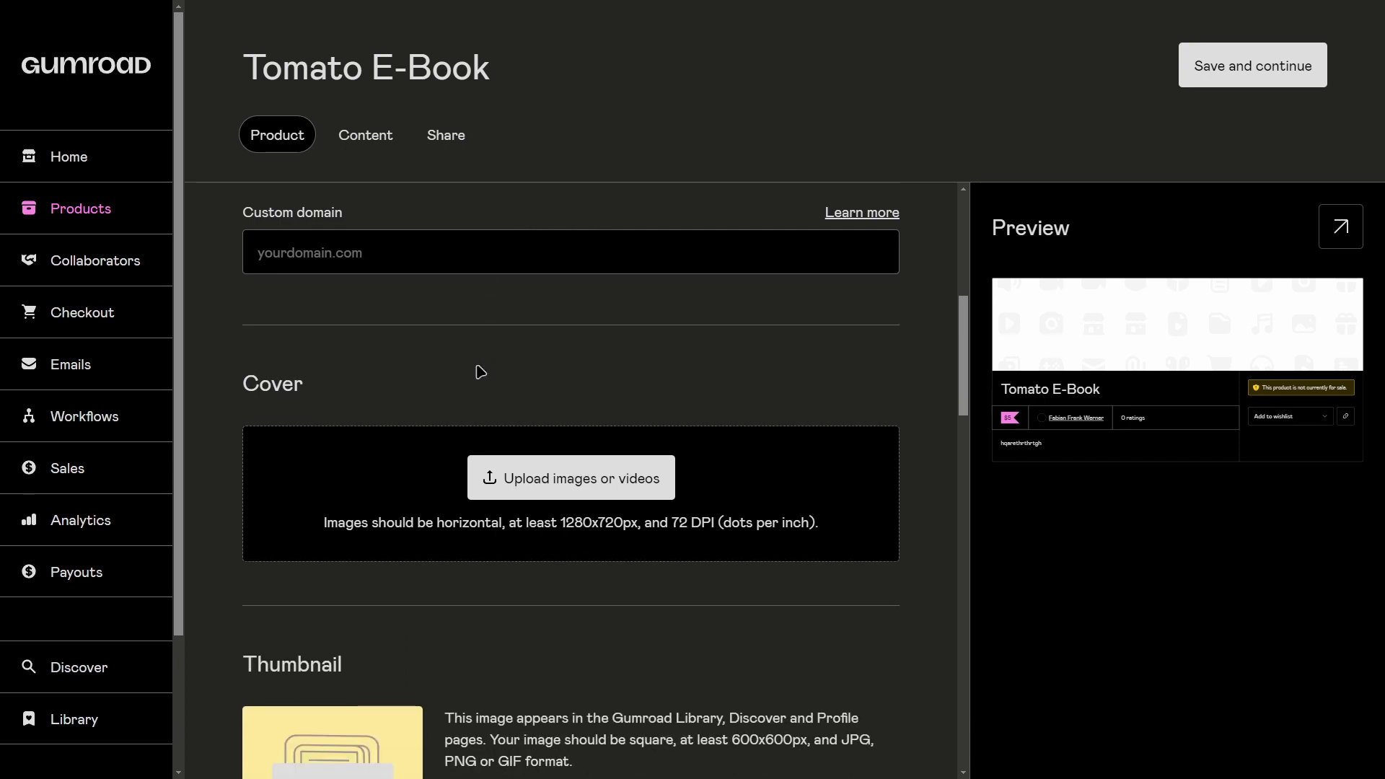
scroll(498, 350, down, 2)
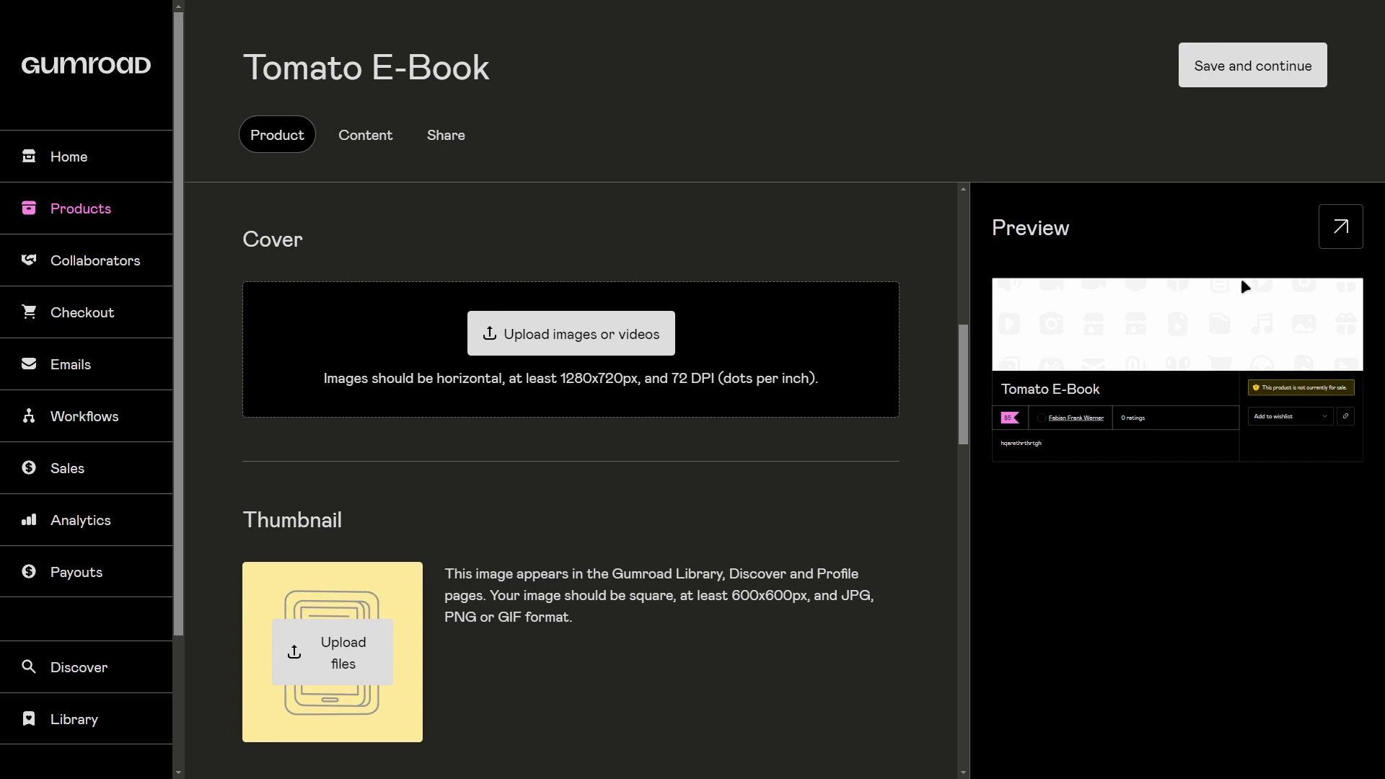
scroll(640, 365, down, 2)
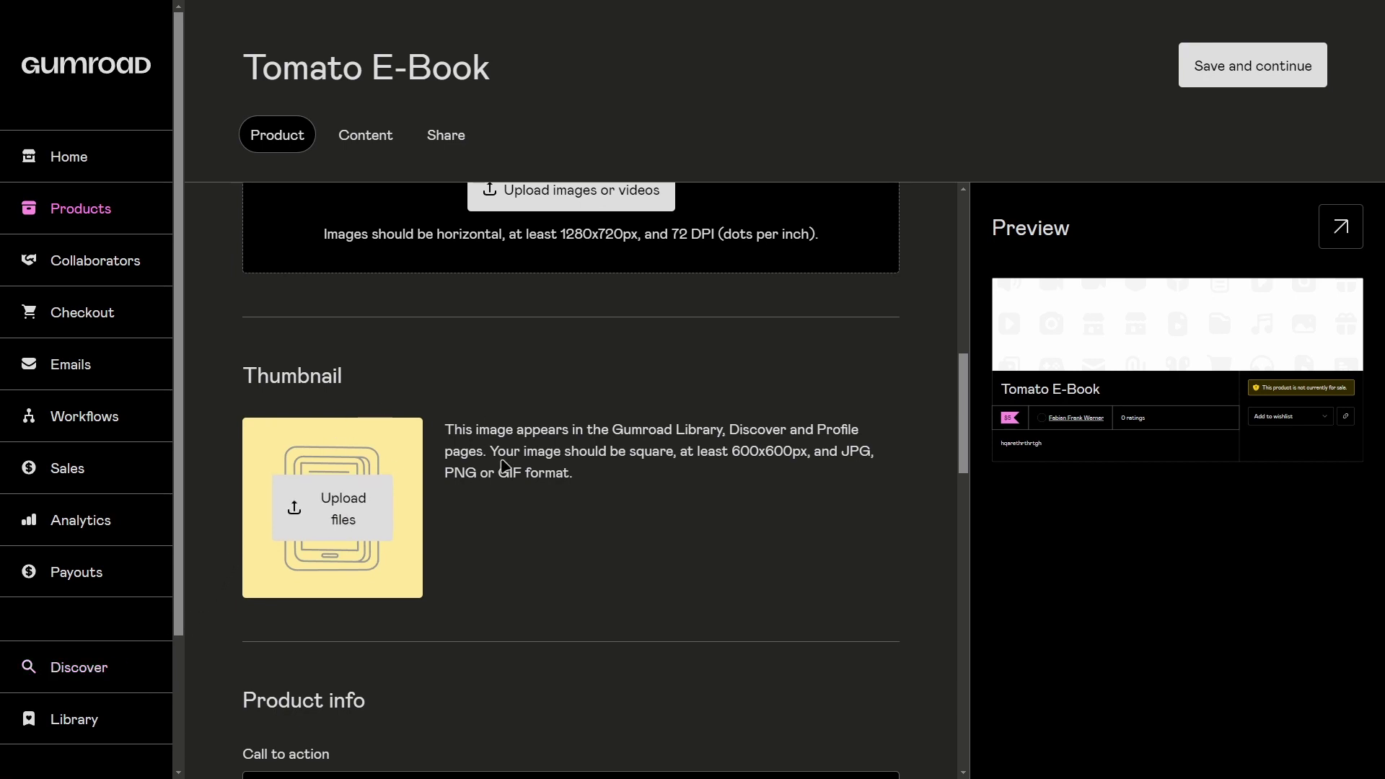
scroll(425, 469, up, 4)
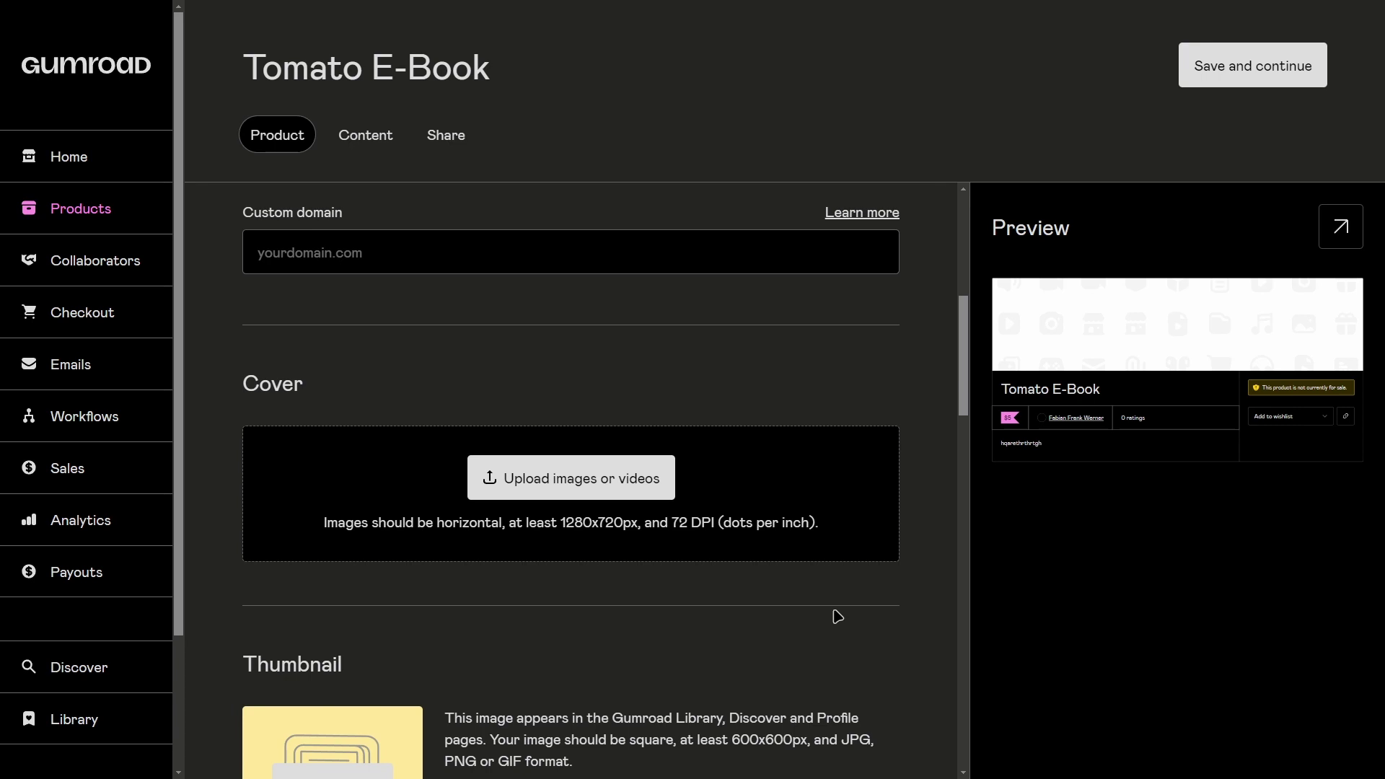
scroll(519, 476, down, 1)
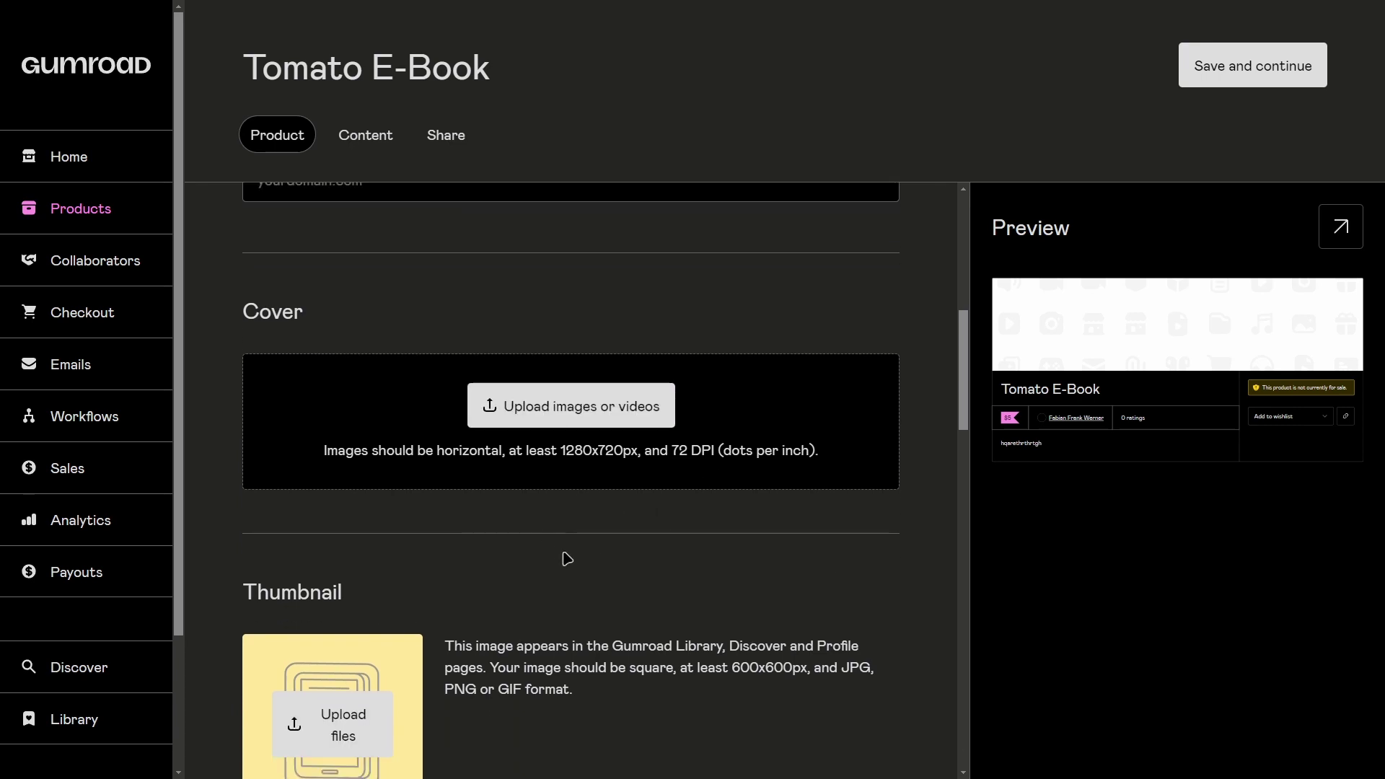
scroll(571, 545, down, 1)
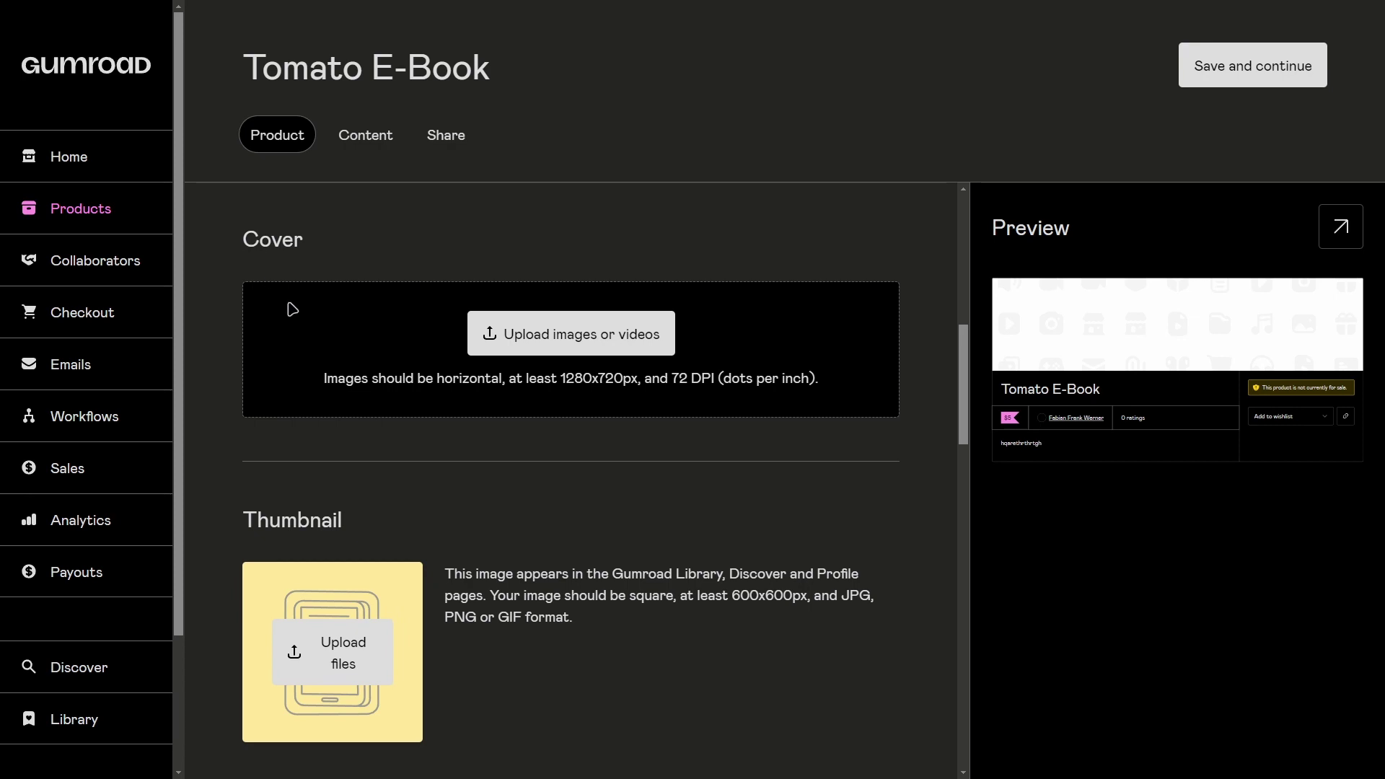
Step: Set the call to action to "Buy this" and enter "hjkgrleödsgjhk" as the product summary
scroll(495, 392, down, 8)
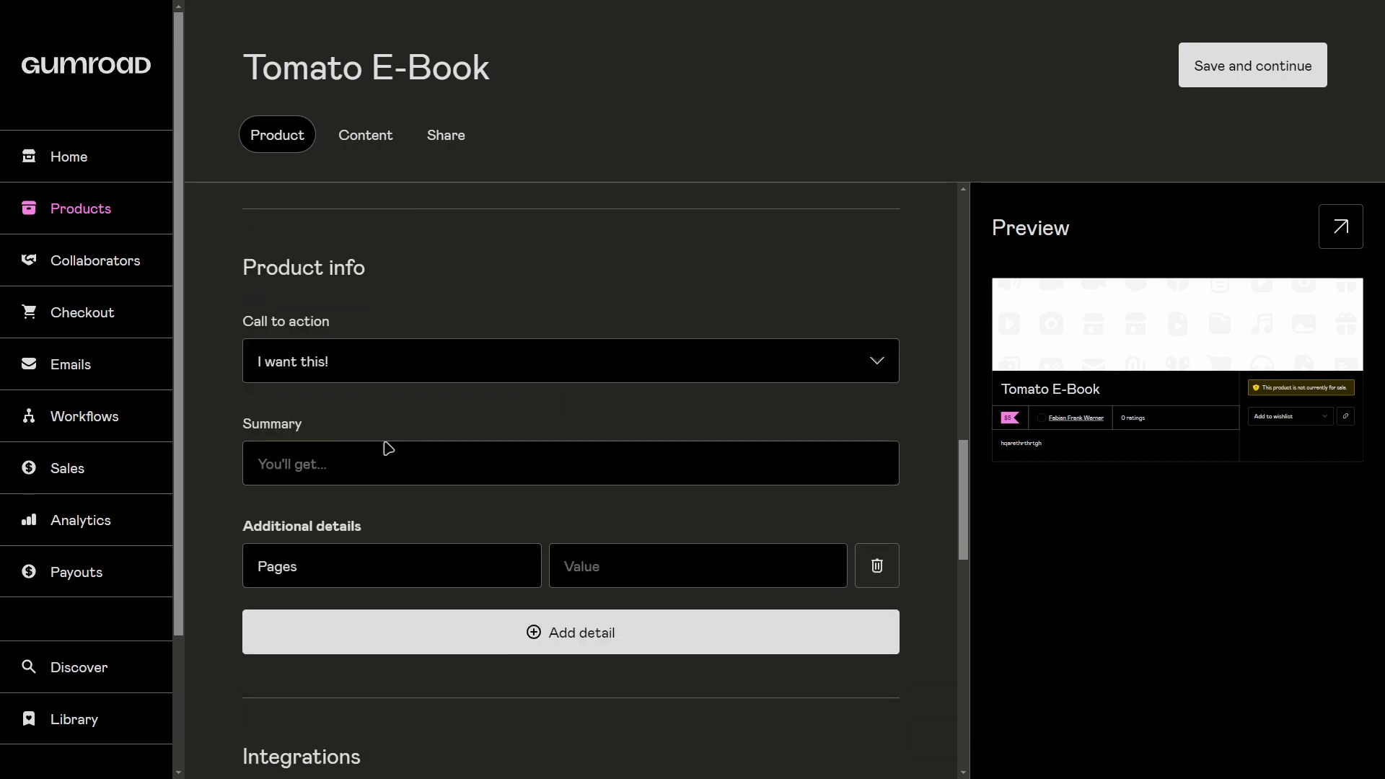
click(448, 373)
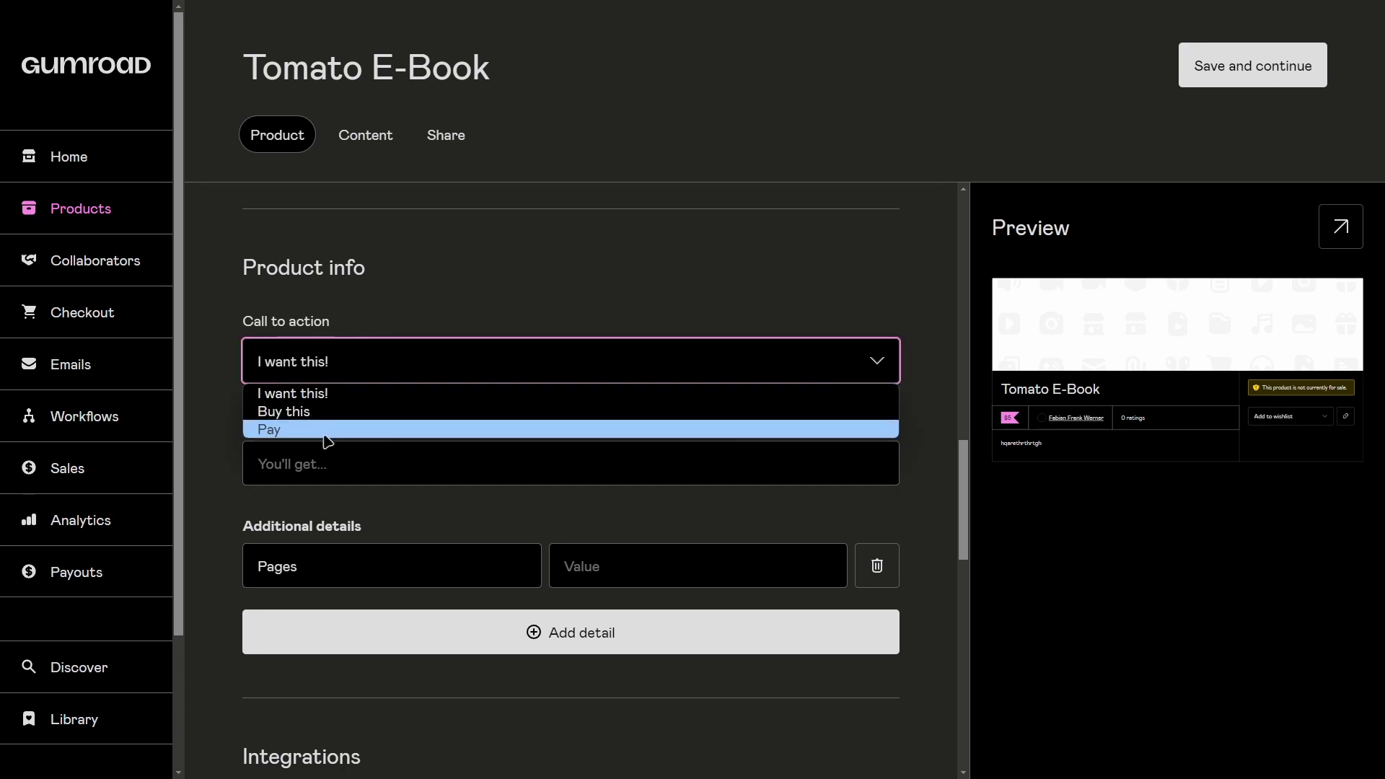
click(326, 413)
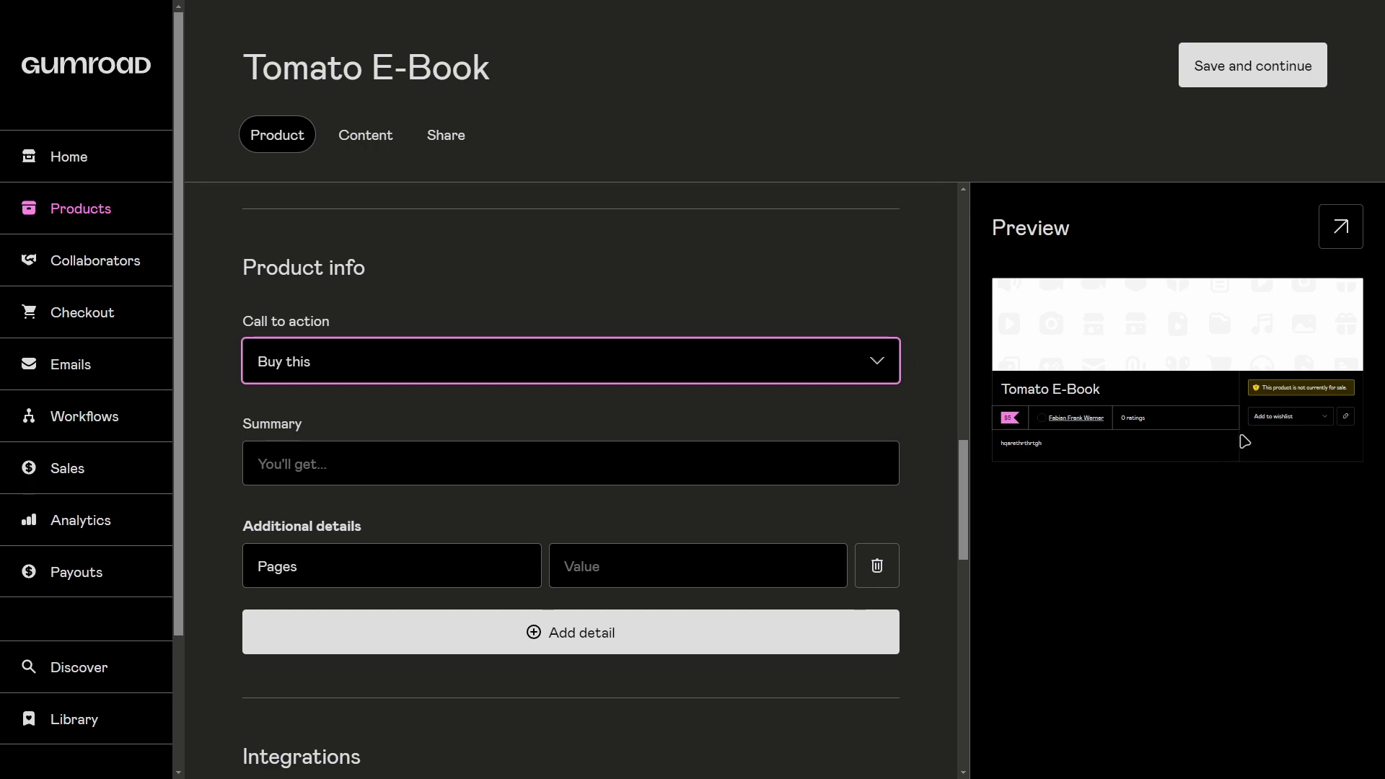
scroll(671, 402, down, 1)
click(447, 397)
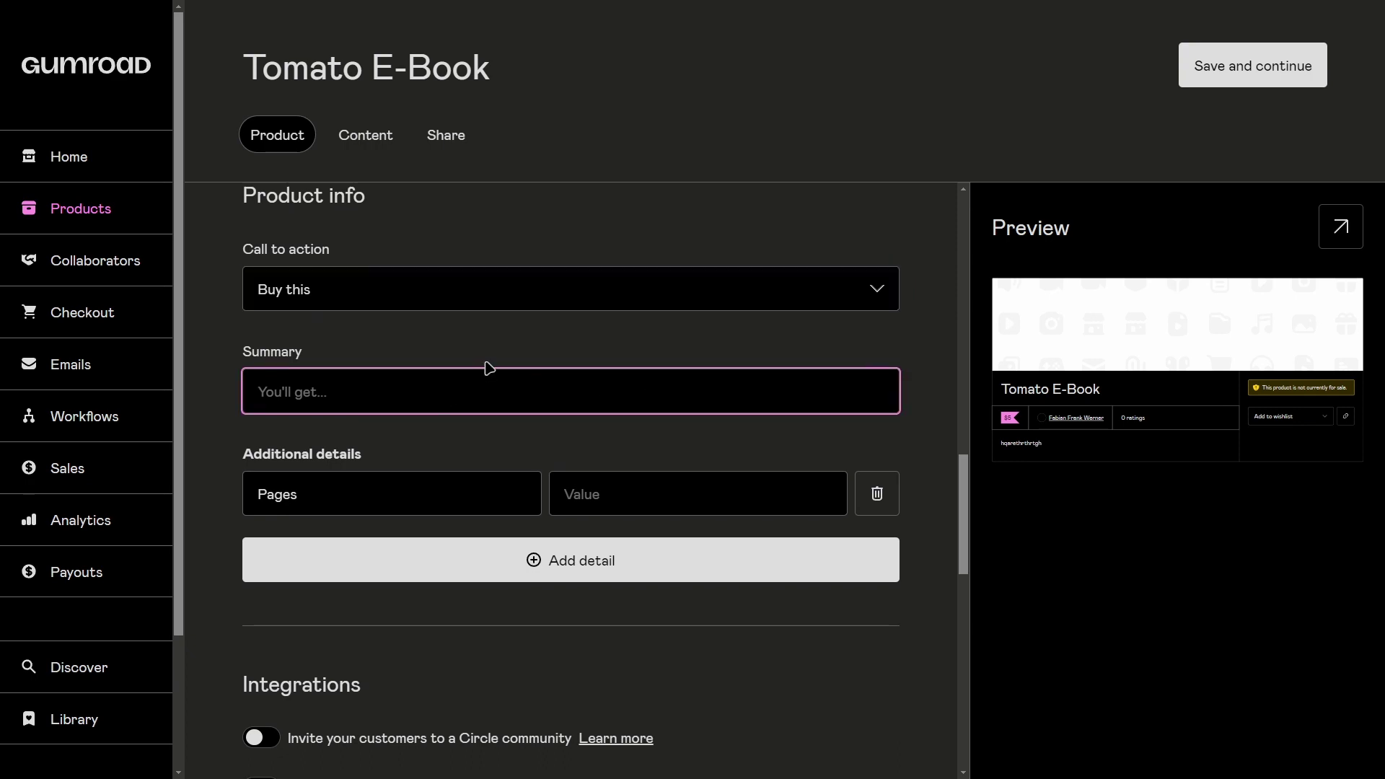
text(hjkgrleödsgjhk)
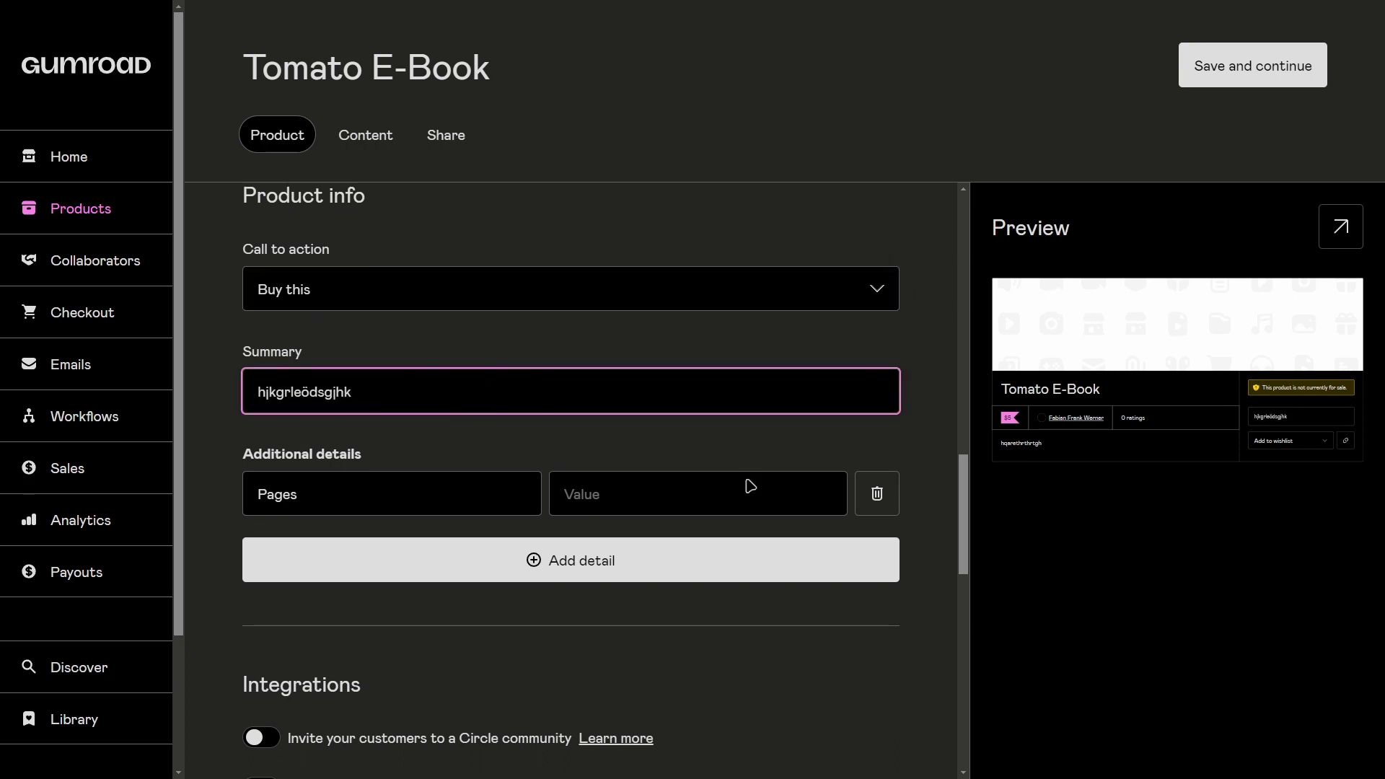
Step: Replace the "Pages" label in the additional details with "Access" and set its value to "Lifetime"
scroll(486, 390, down, 2)
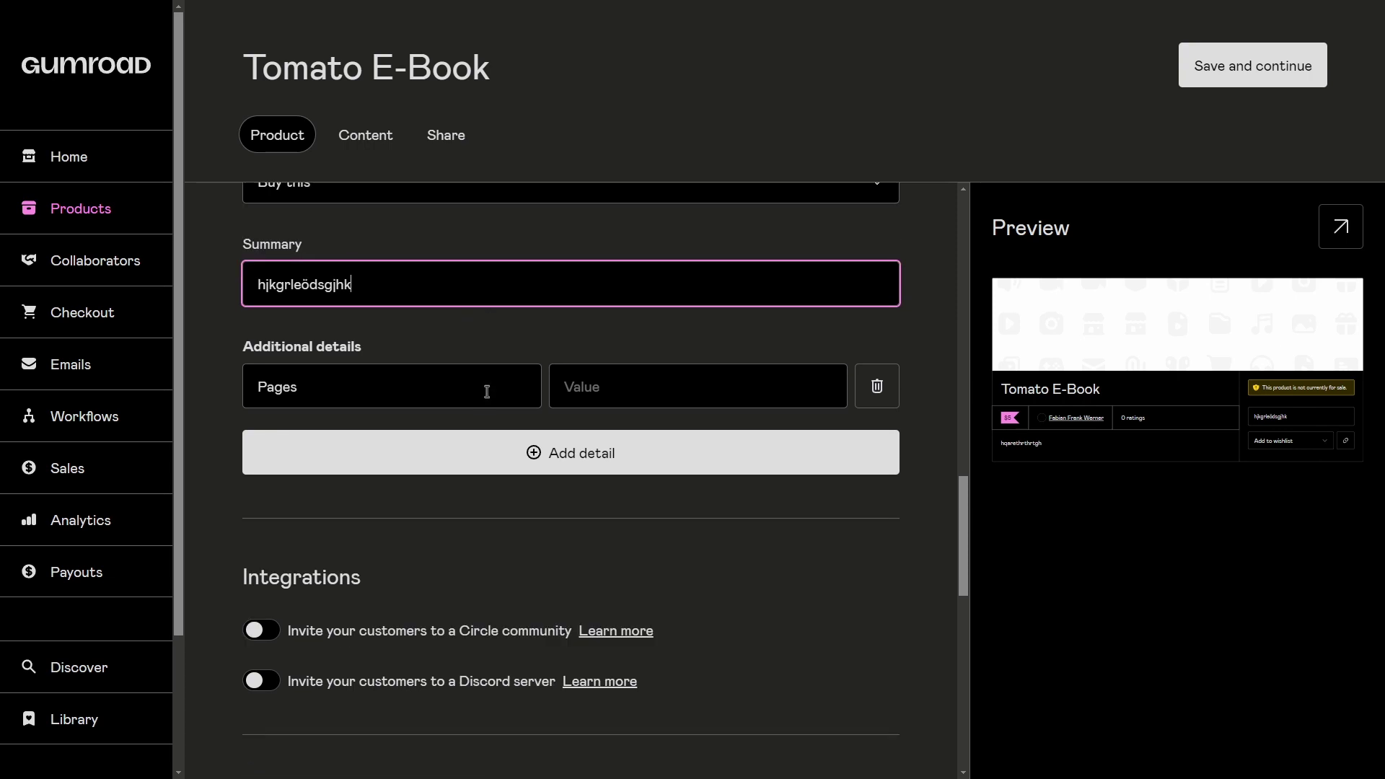
click(425, 338)
click(652, 348)
click(403, 356)
double_click(403, 356)
text(Access)
click(660, 362)
text(Lifetim)
click(769, 497)
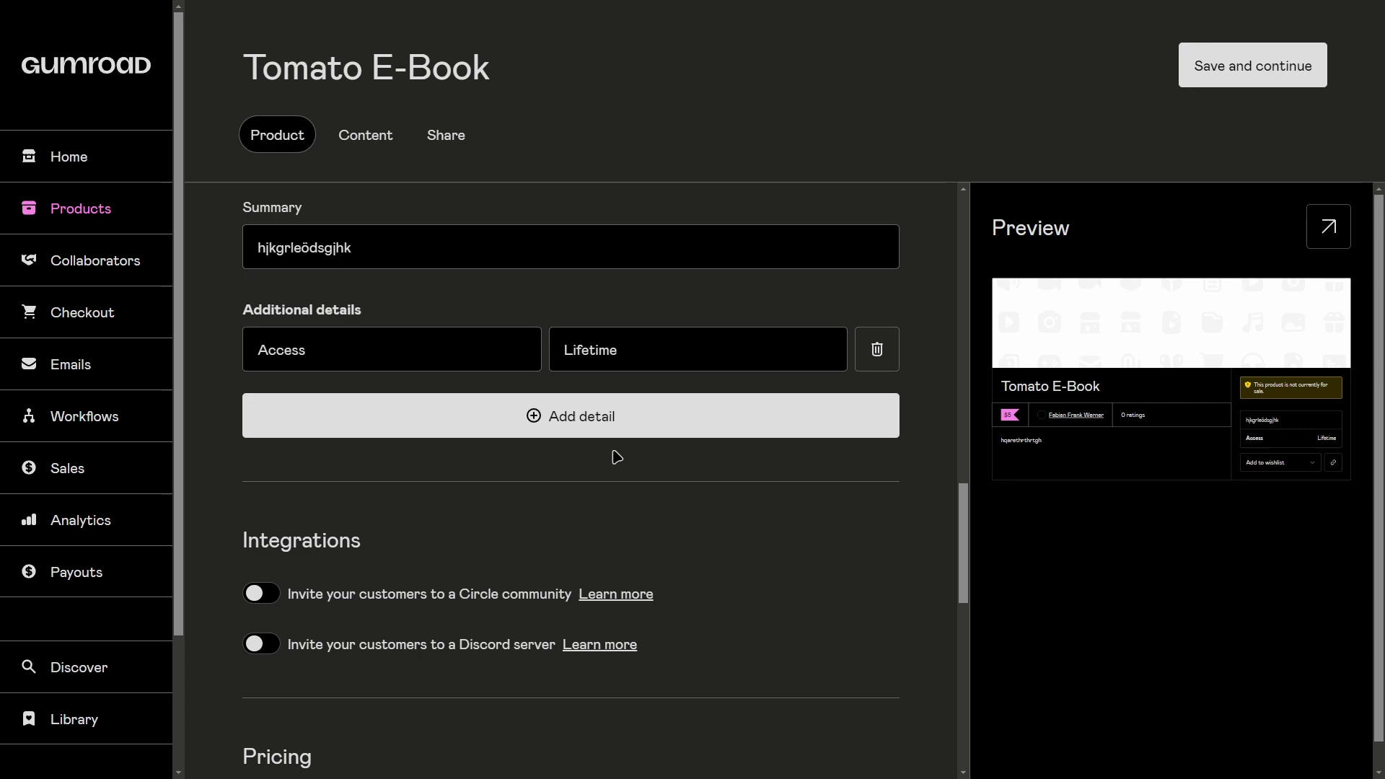
Step: Review the integrations, pricing and versions sections of the product form
scroll(615, 455, down, 2)
scroll(531, 413, down, 2)
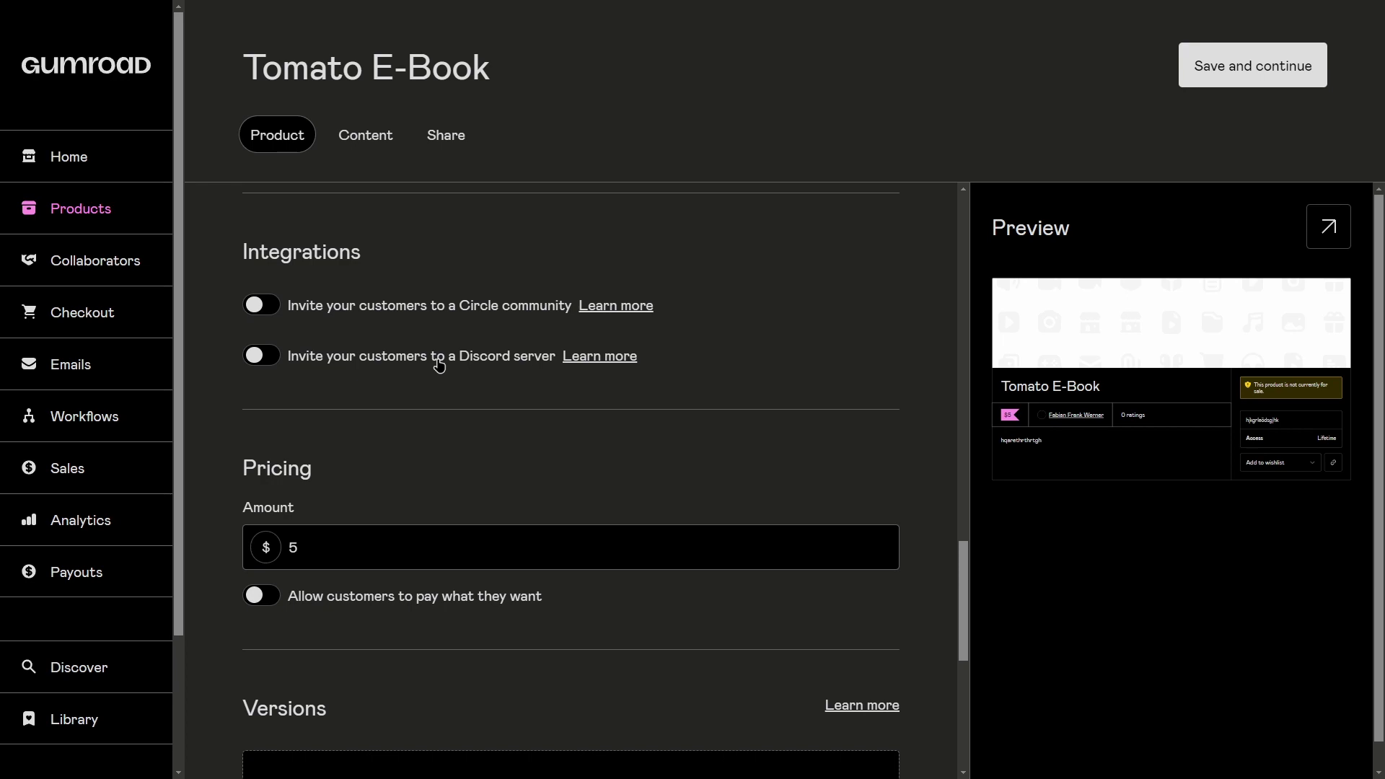
scroll(440, 361, down, 3)
scroll(390, 455, down, 1)
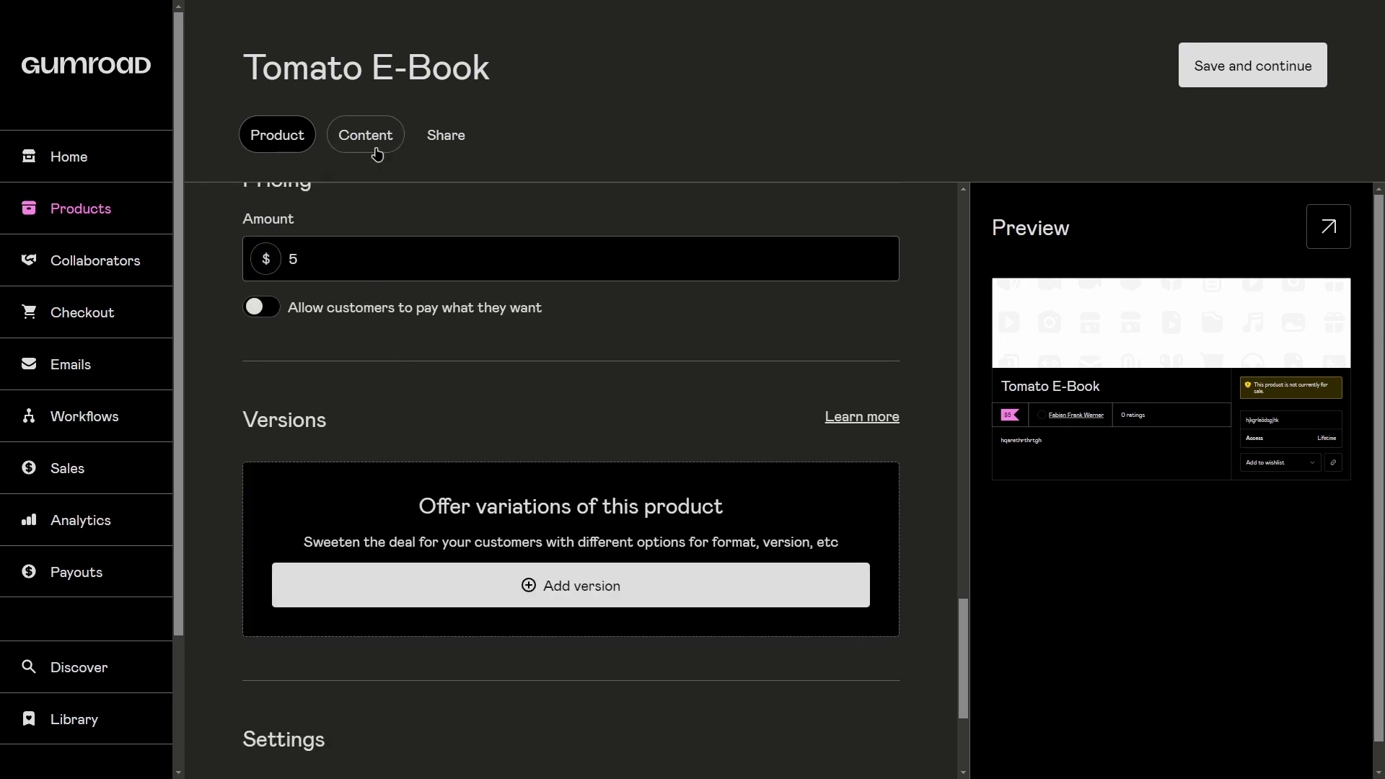
Step: View the product's content editor, try to open its sharing page, and return to the product details
click(375, 153)
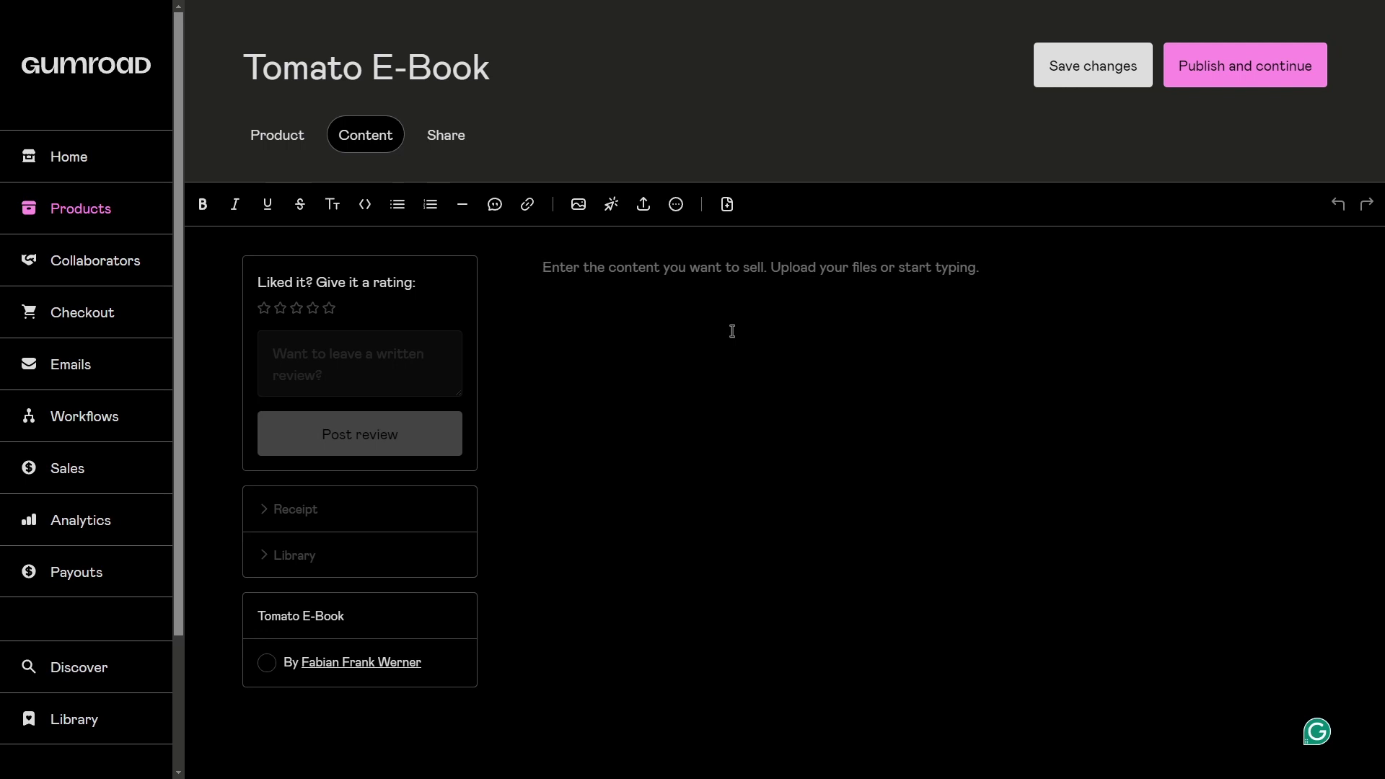
click(441, 135)
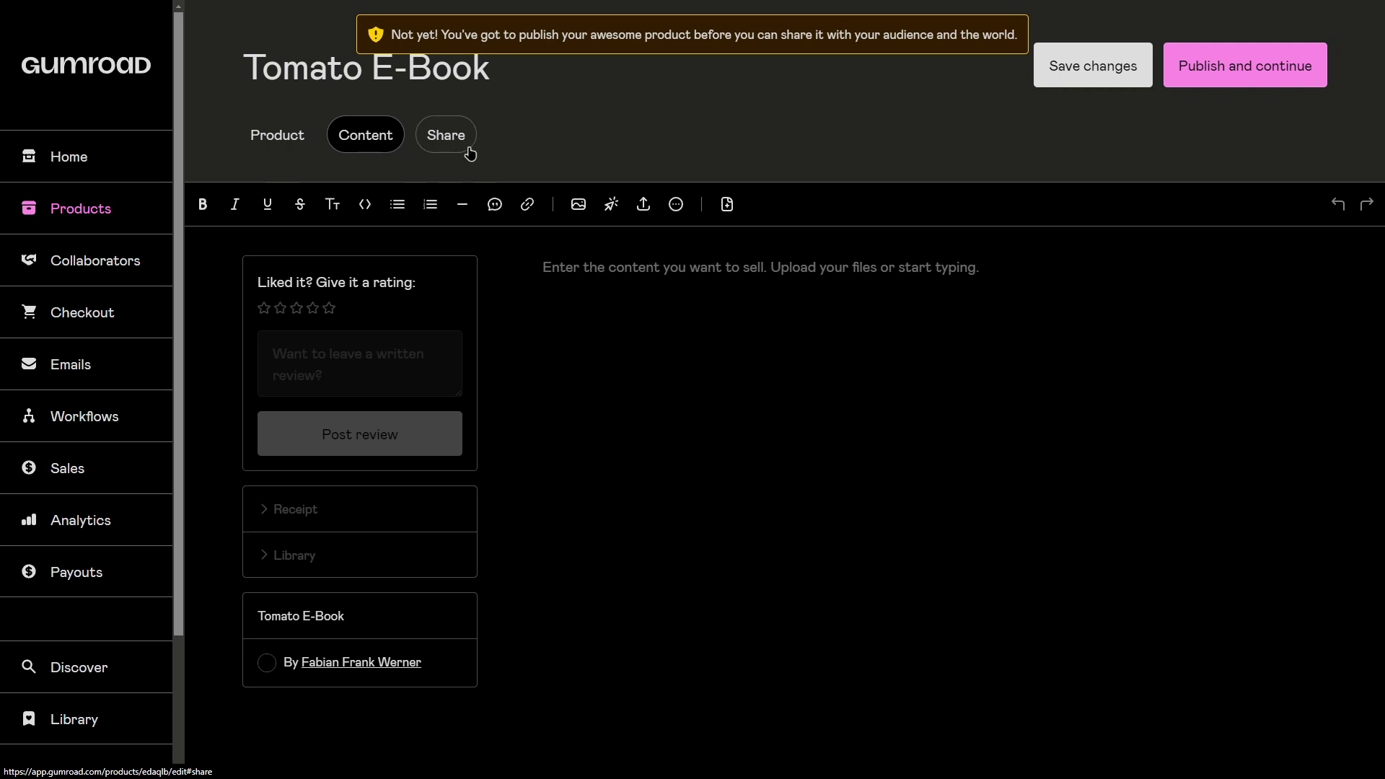
click(301, 148)
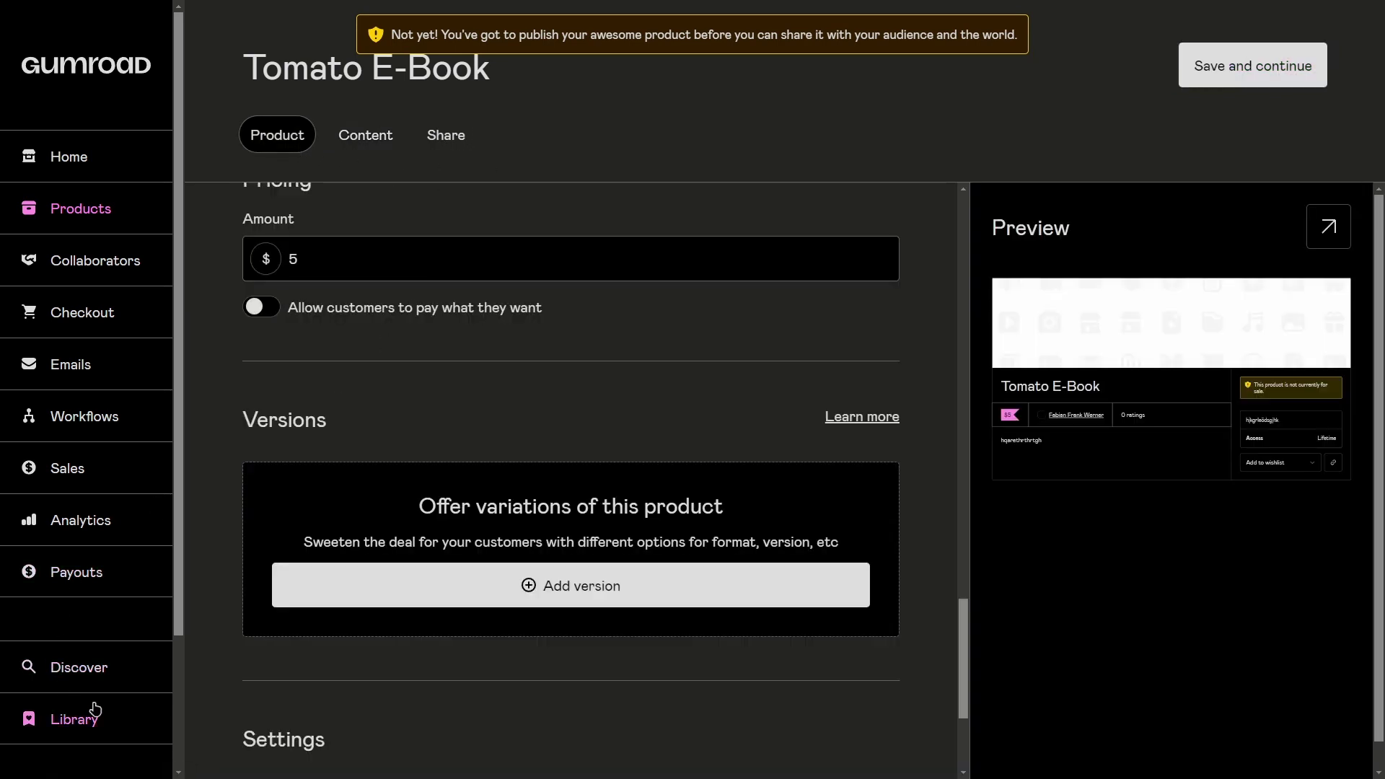